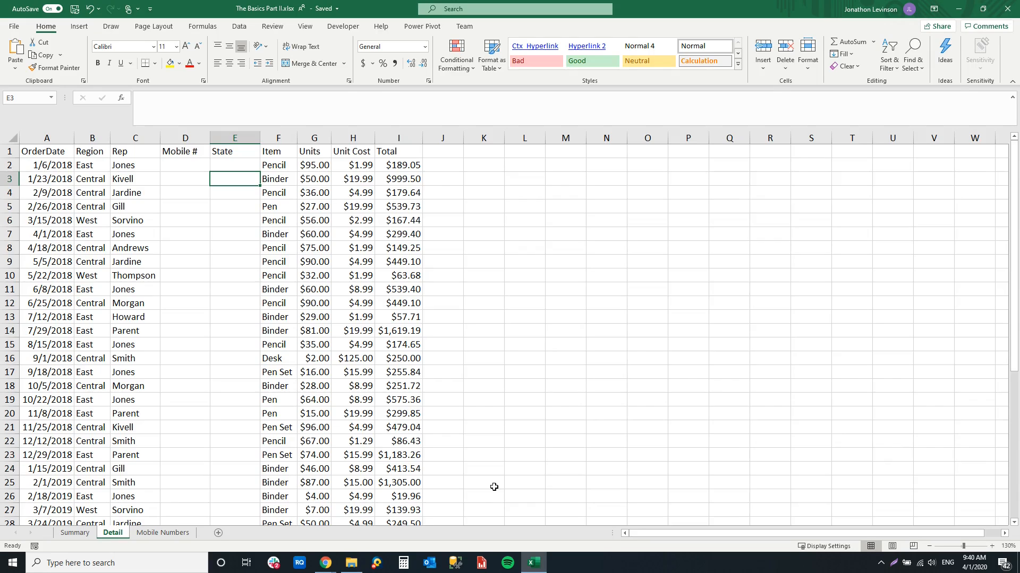
Review the layout of the Summary, Detail and Mobile Numbers sheets and look through all the order rows on Detail
left_click(398, 429)
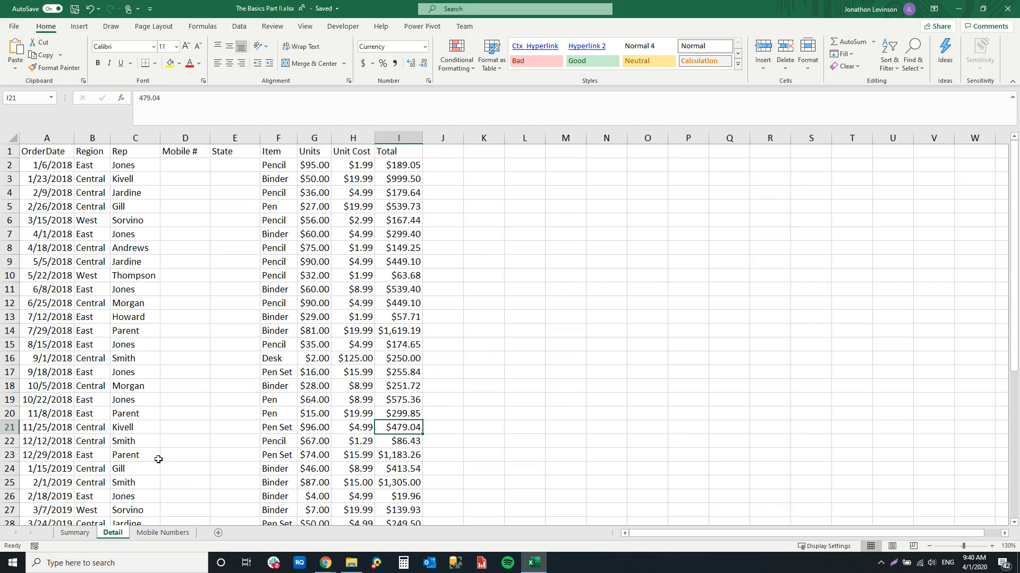
left_click(75, 533)
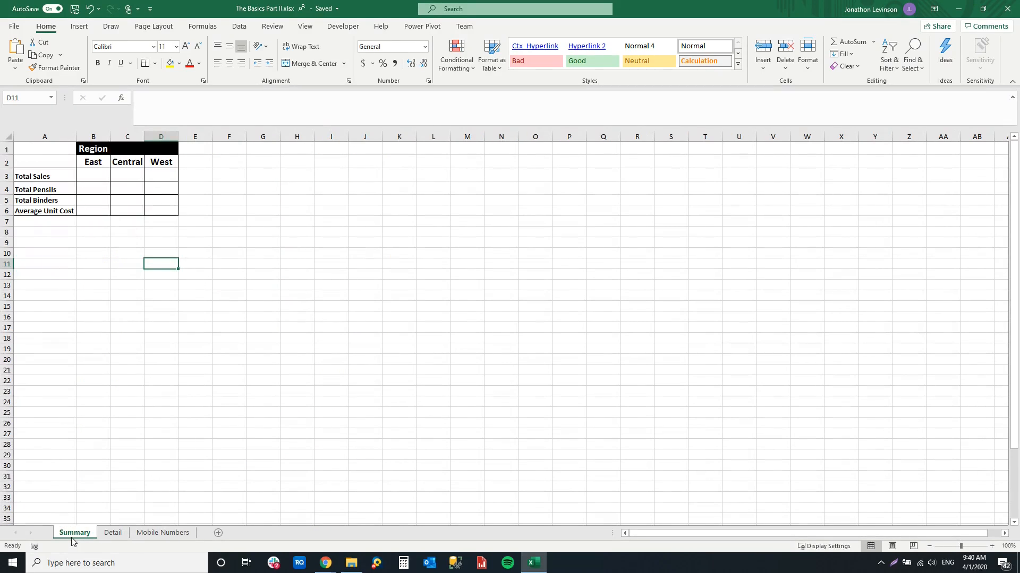
left_click(112, 533)
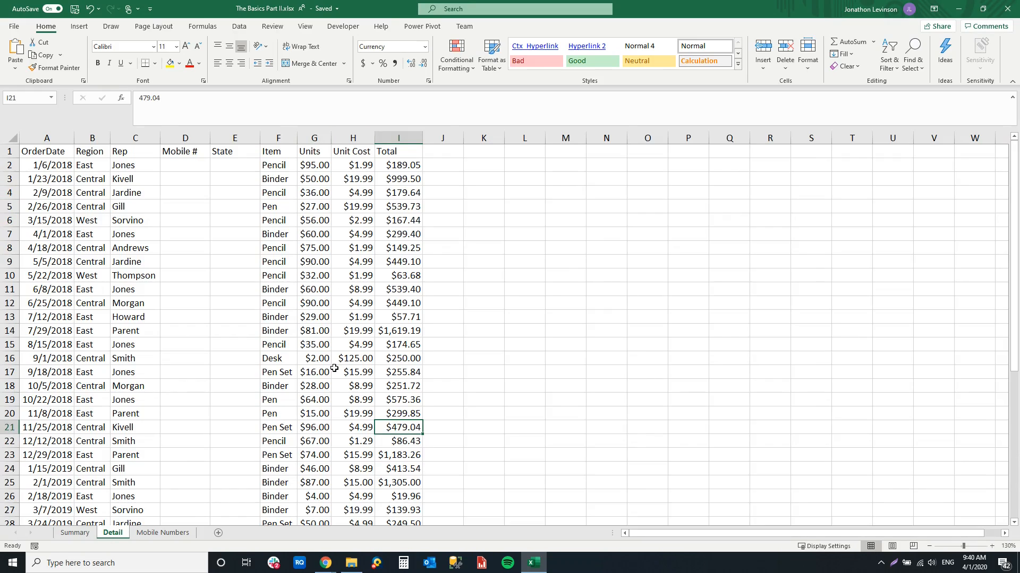
left_click(157, 534)
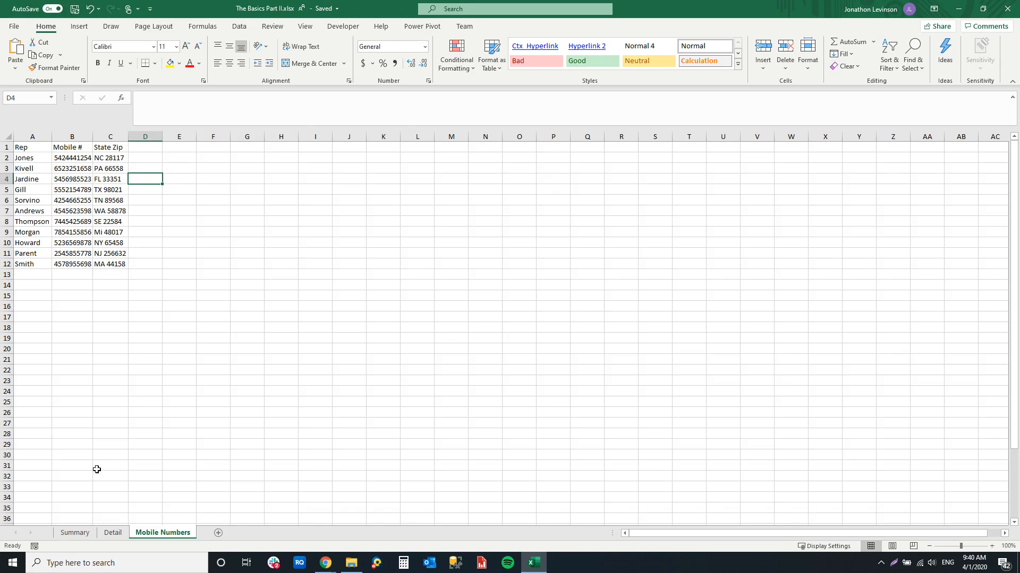
left_click(114, 532)
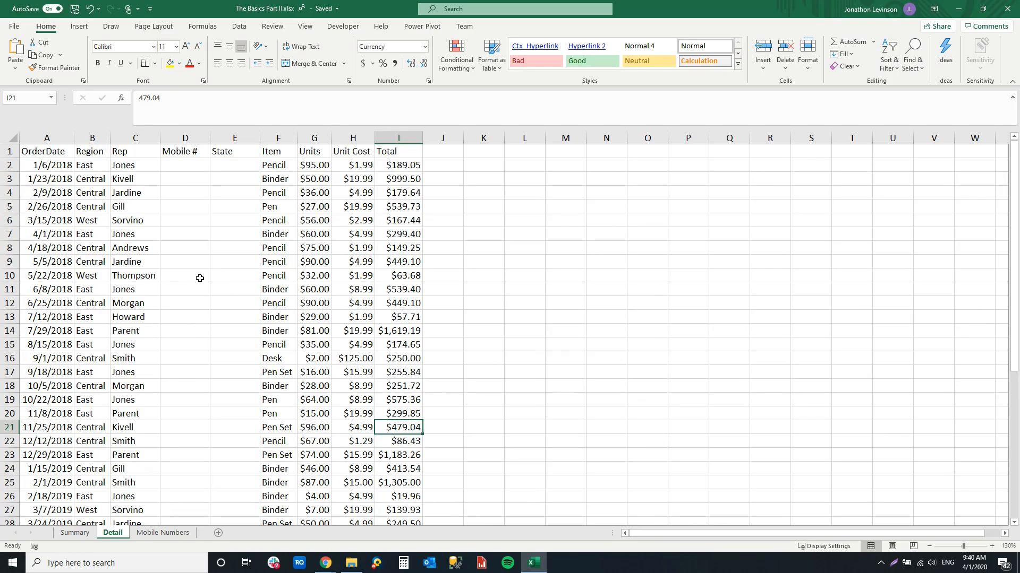
left_click(199, 278)
scroll(192, 298, "down", 5)
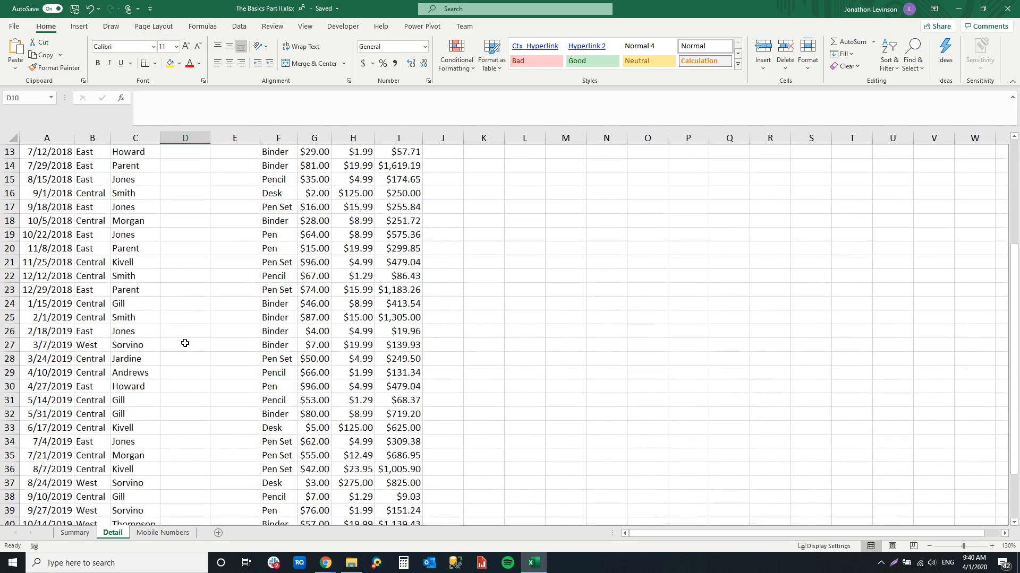
scroll(187, 348, "up", 5)
scroll(202, 361, "down", 9)
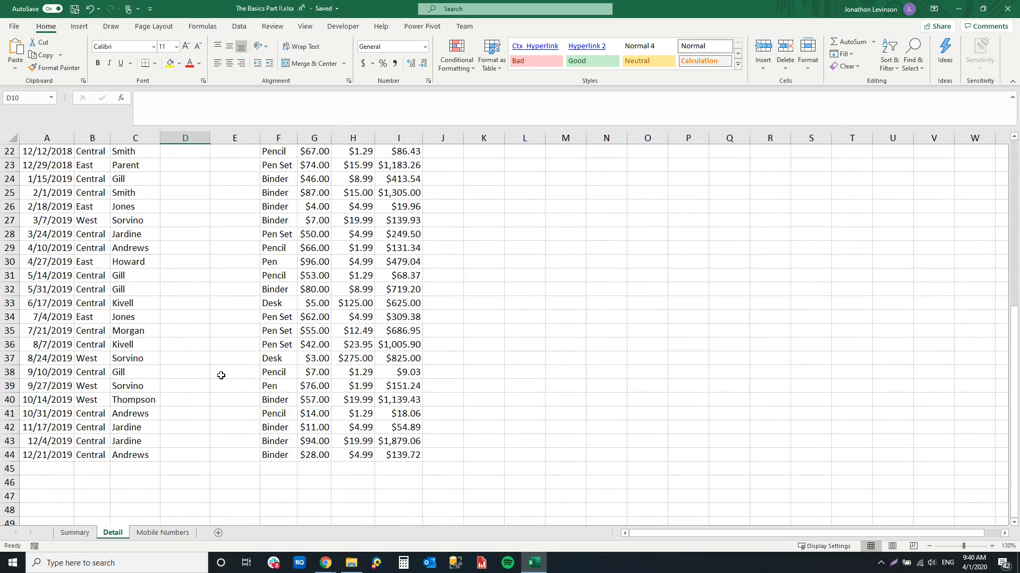
scroll(222, 375, "up", 9)
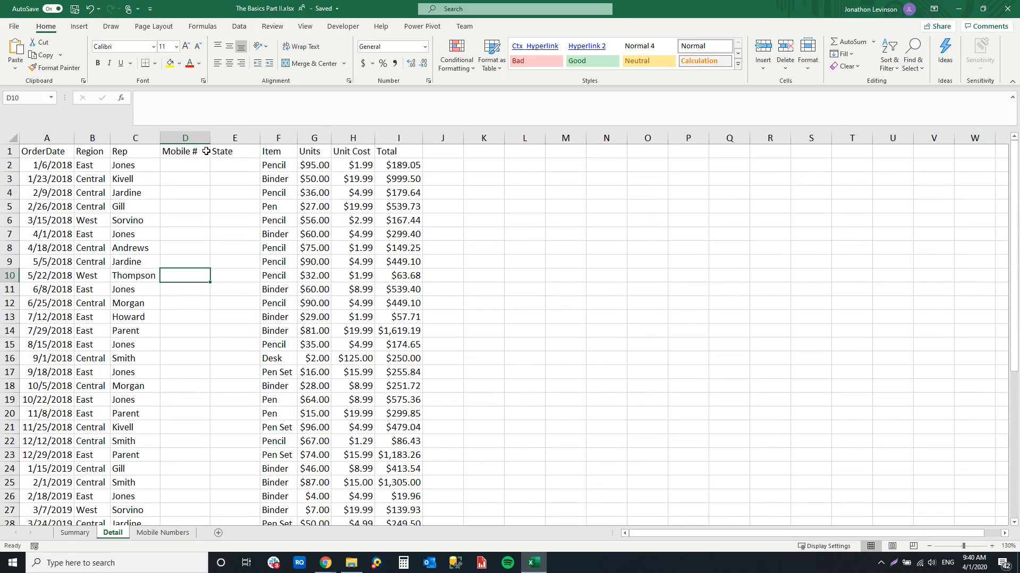
Freeze the top row of the Detail sheet and check the headers against the last order rows
left_click(133, 153)
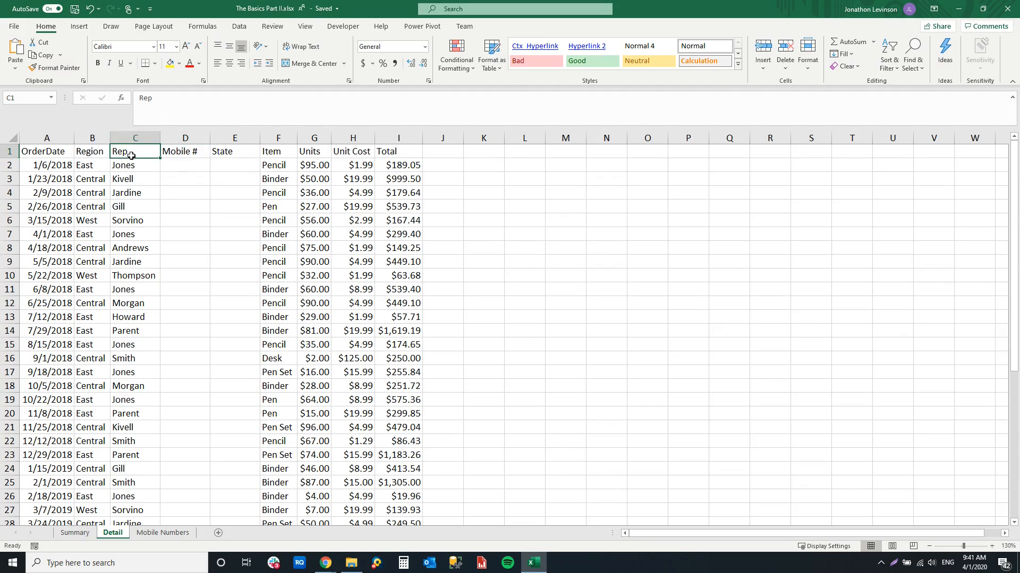
left_click(302, 27)
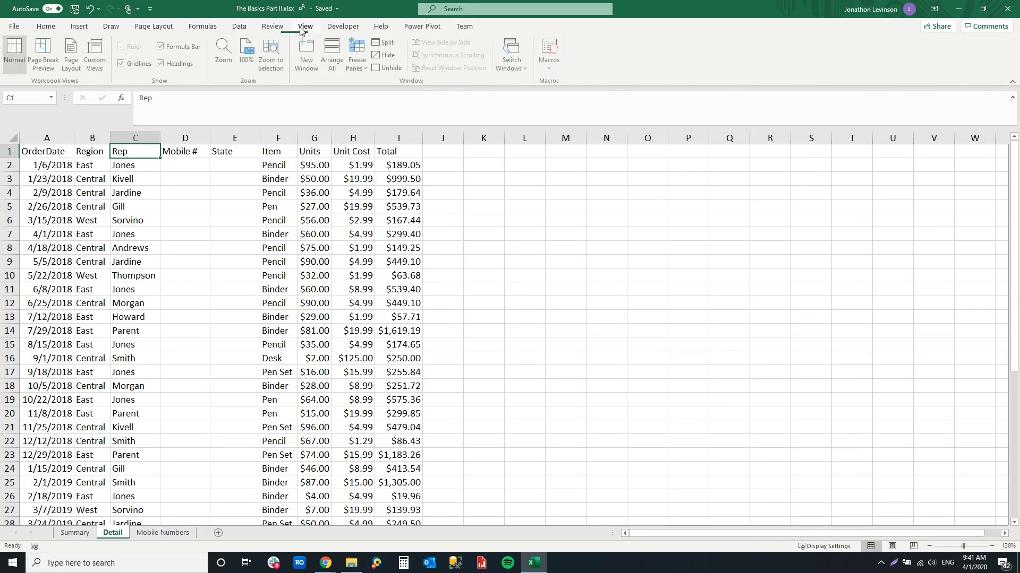
left_click(358, 59)
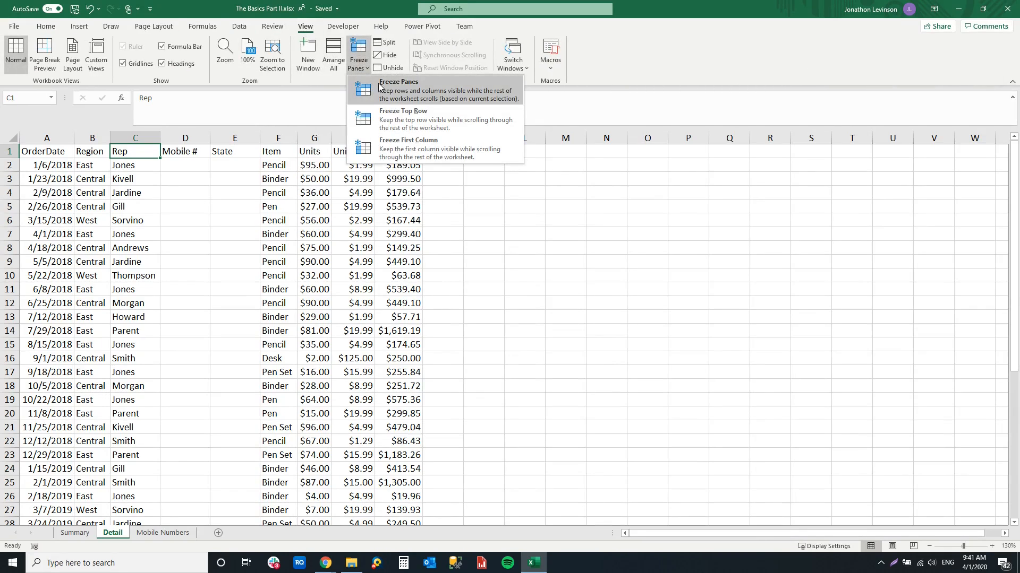
left_click(388, 123)
scroll(319, 170, "down", 6)
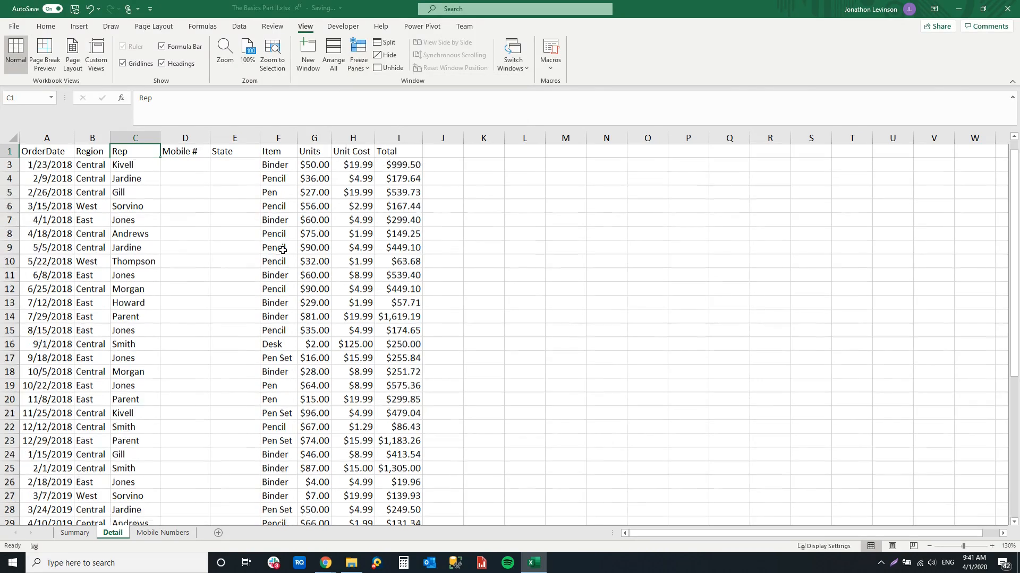
scroll(325, 164, "down", 5)
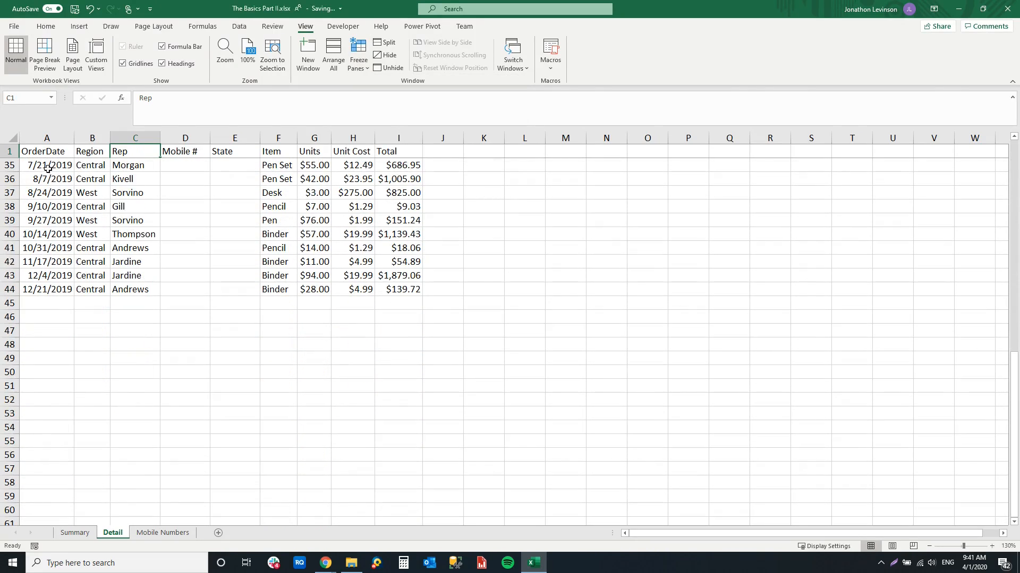
scroll(374, 261, "up", 9)
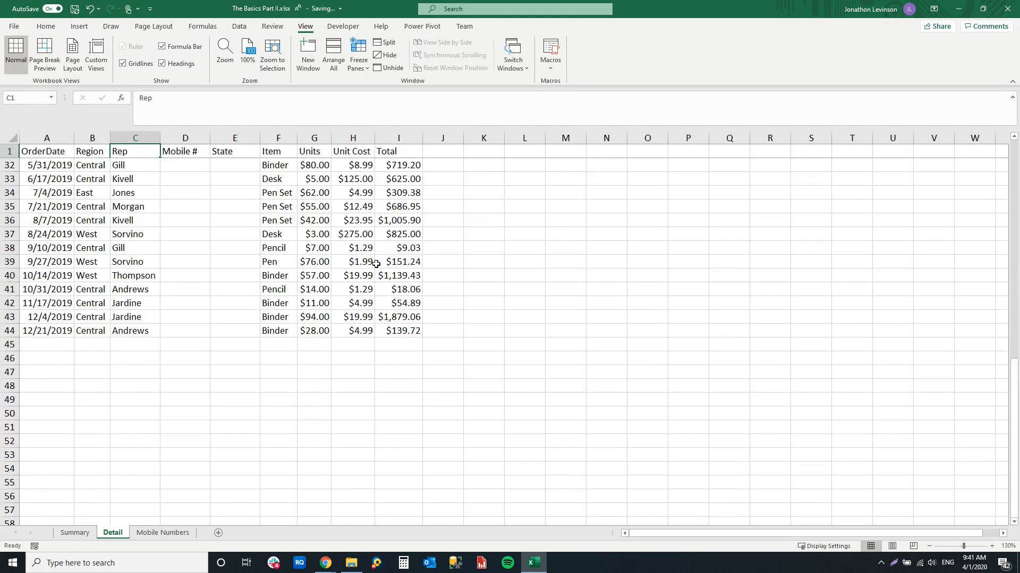
scroll(376, 262, "up", 2)
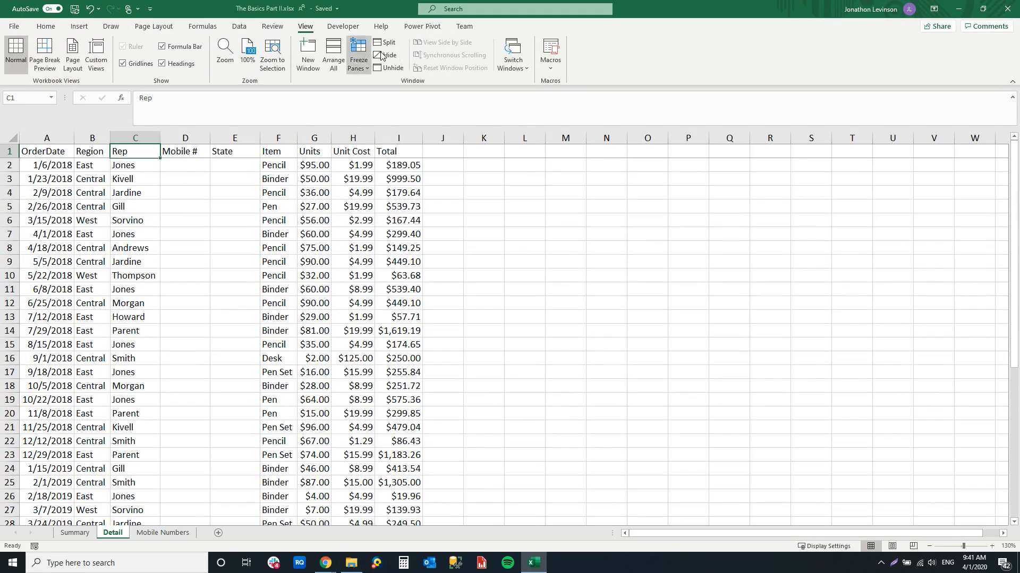
Replace the top-row freeze on the Detail sheet with panes frozen at cell B2, fixing row 1 and column A
left_click(353, 62)
left_click(371, 88)
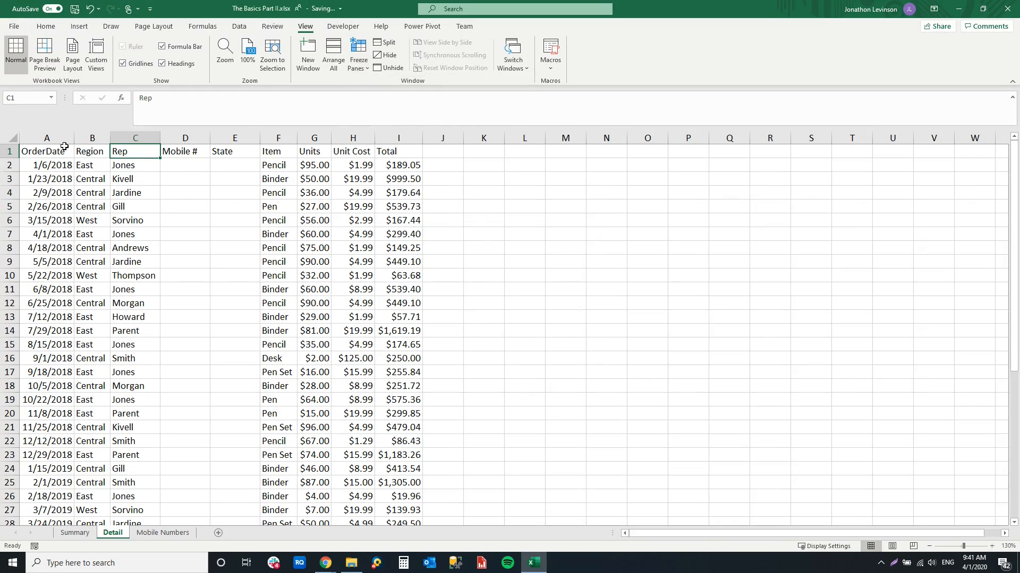
left_click(81, 165)
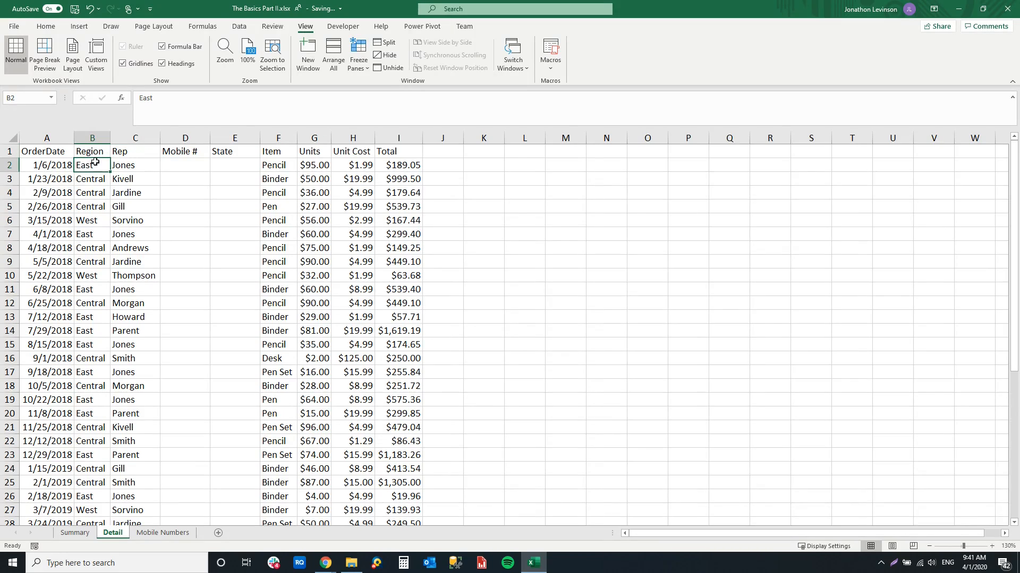
left_click(359, 56)
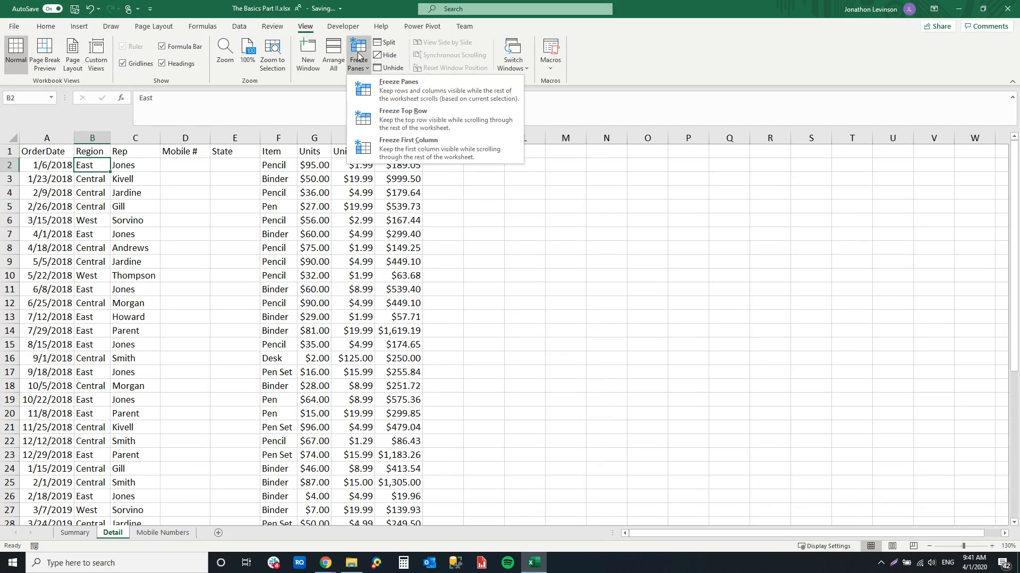
left_click(368, 96)
scroll(202, 198, "down", 3)
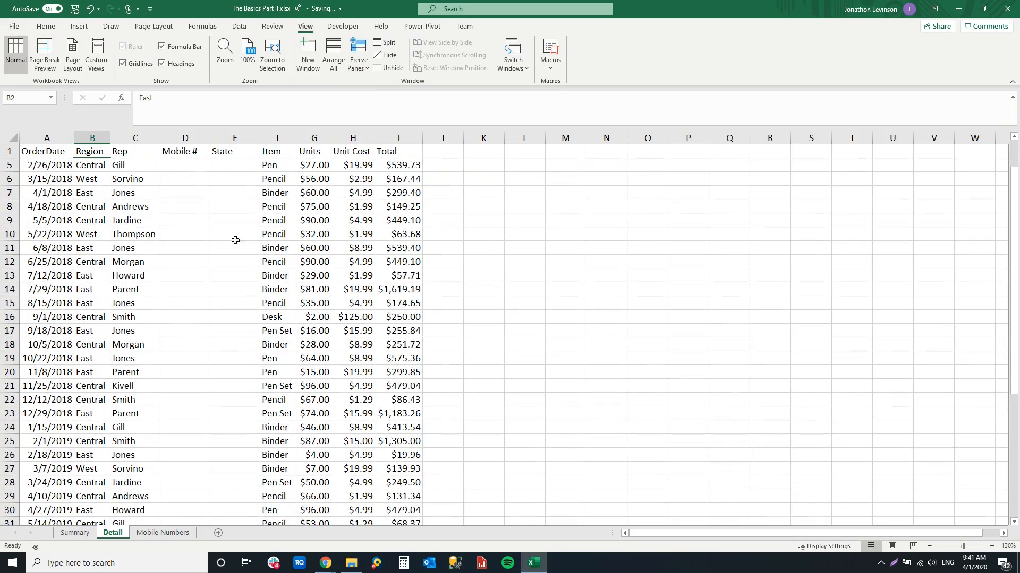
scroll(189, 172, "up", 3)
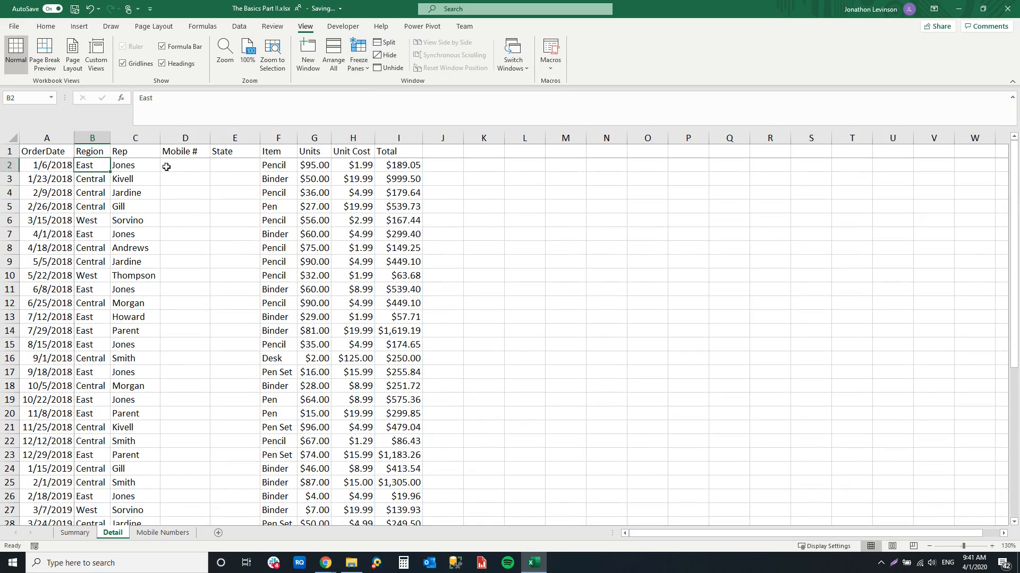
Test the frozen OrderDate column across the width of the Detail sheet and unfreeze the panes
left_click_drag(637, 533, 665, 533)
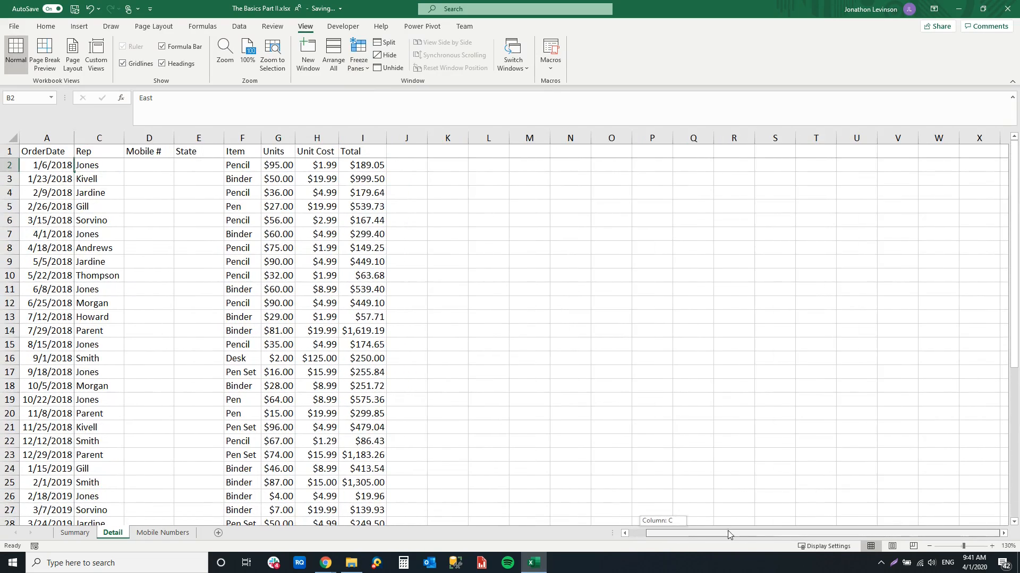
left_click(1003, 533)
left_click(1003, 533)
left_click(1003, 533)
left_click(1003, 533)
left_click(1003, 533)
left_click_drag(969, 535, 677, 514)
left_click(358, 60)
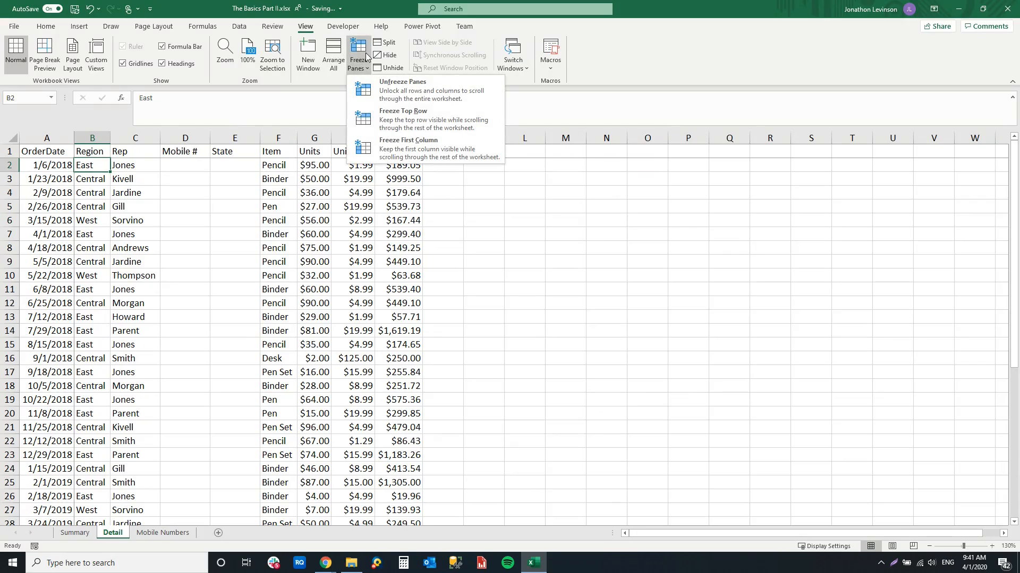
left_click(387, 96)
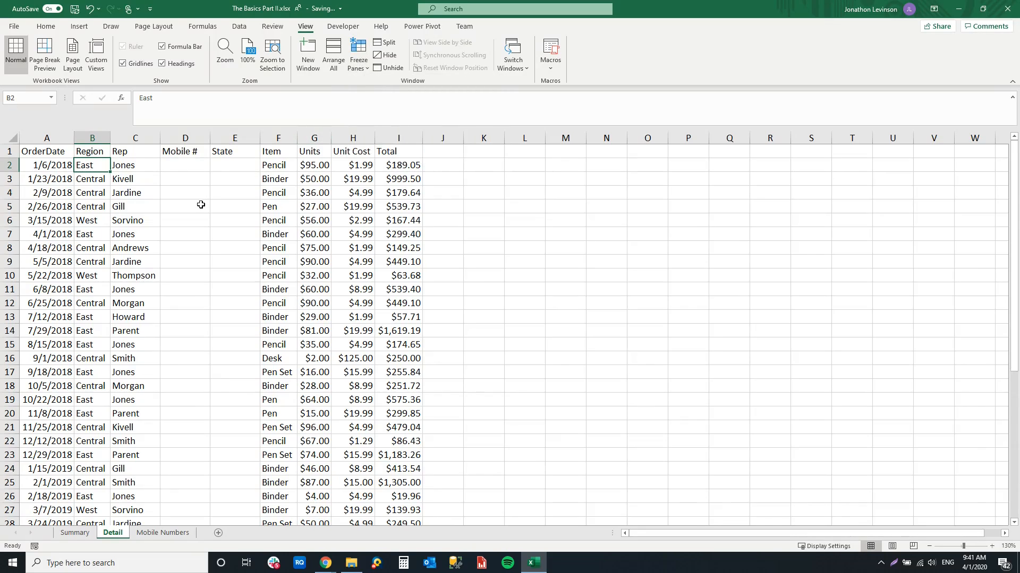
Open a second window of the same workbook and show the Mobile Numbers sheet in it
left_click(165, 533)
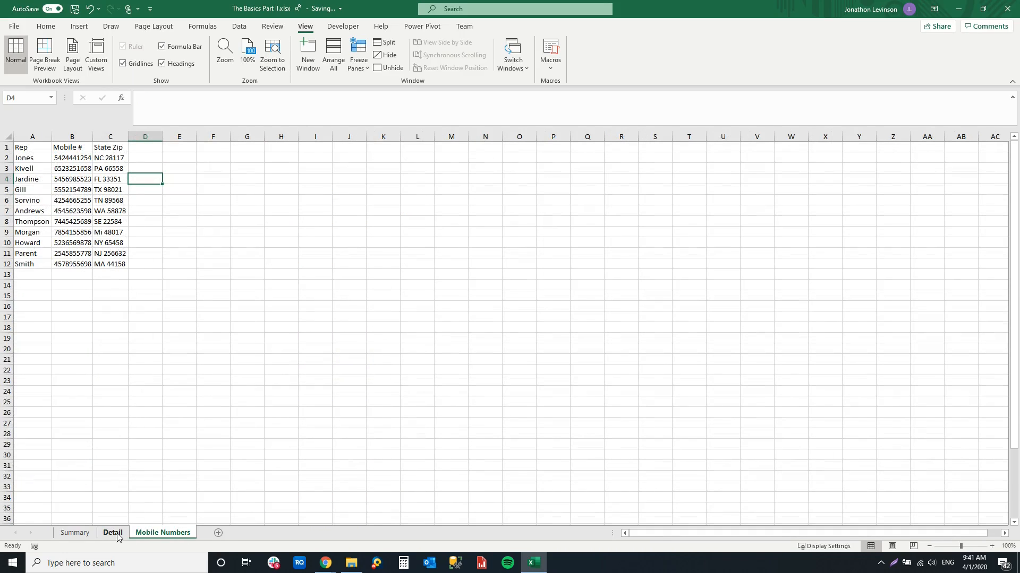
left_click(118, 538)
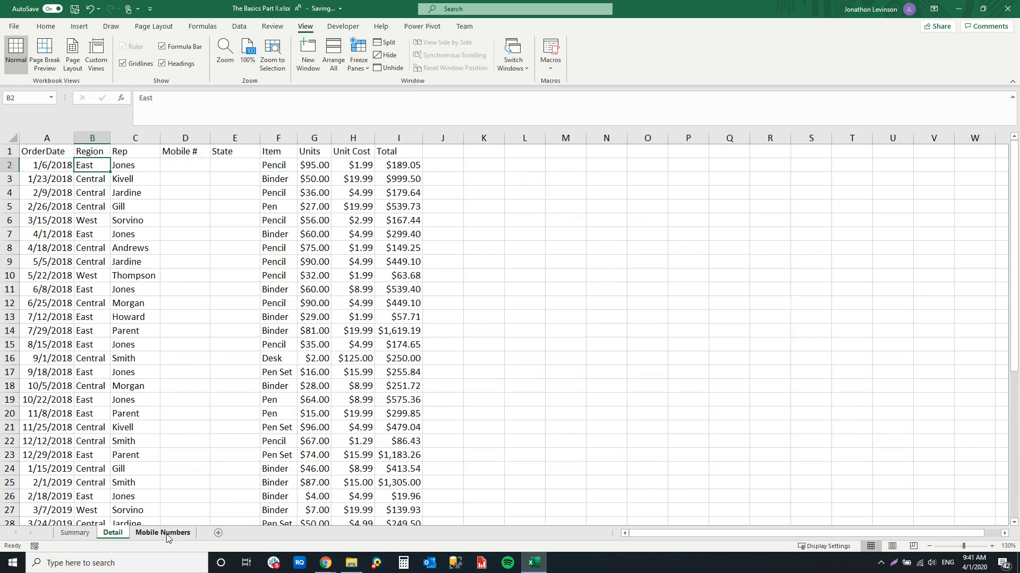
left_click(167, 536)
left_click(111, 534)
left_click(307, 64)
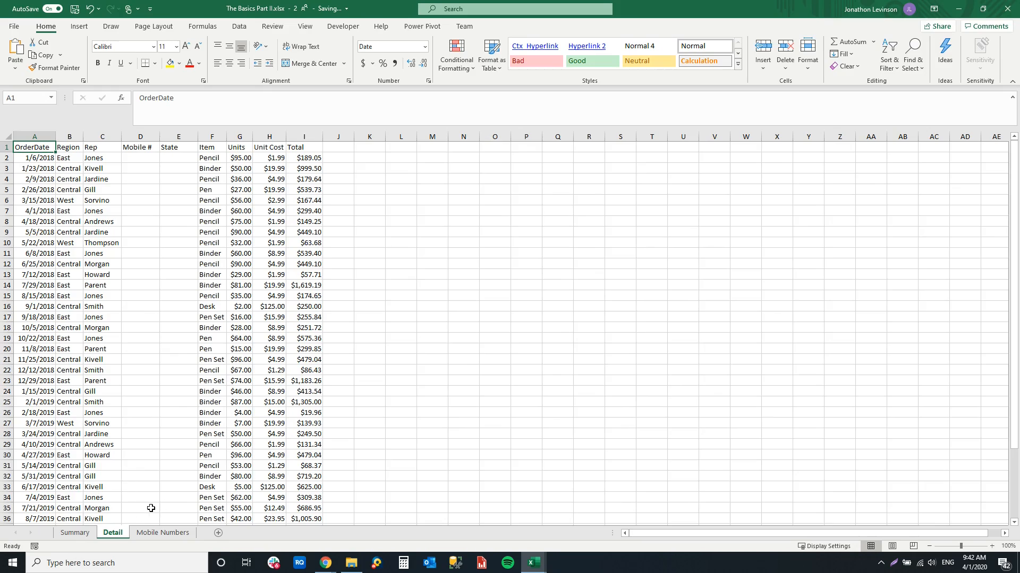
left_click(155, 537)
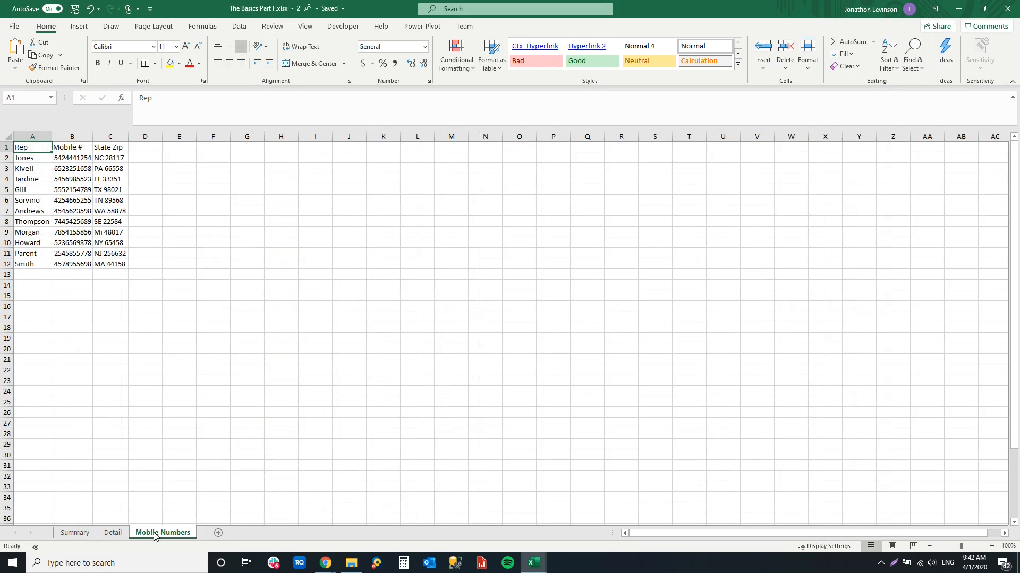
Arrange all open workbook windows with the Vertical option
left_click(305, 28)
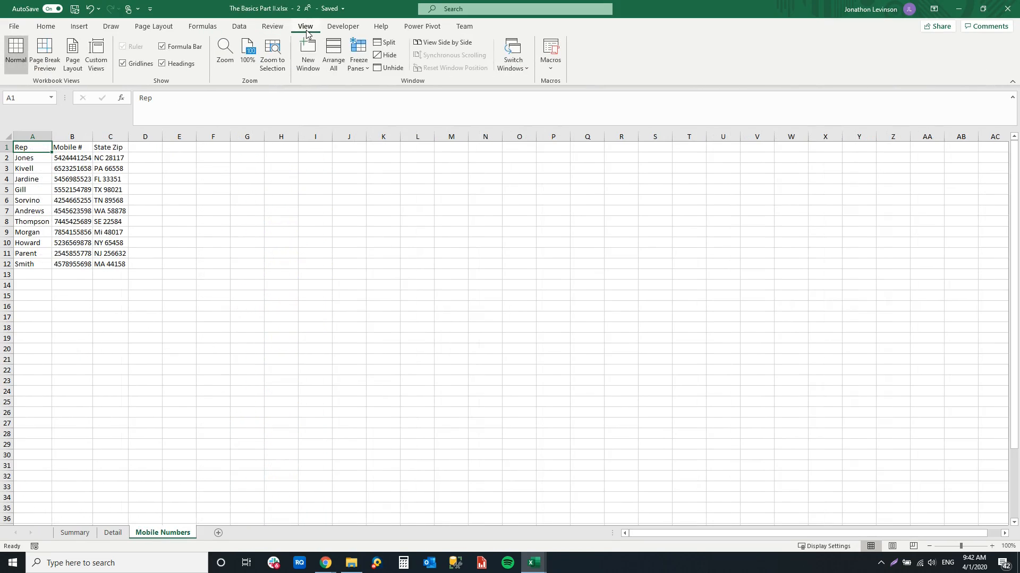
left_click(329, 58)
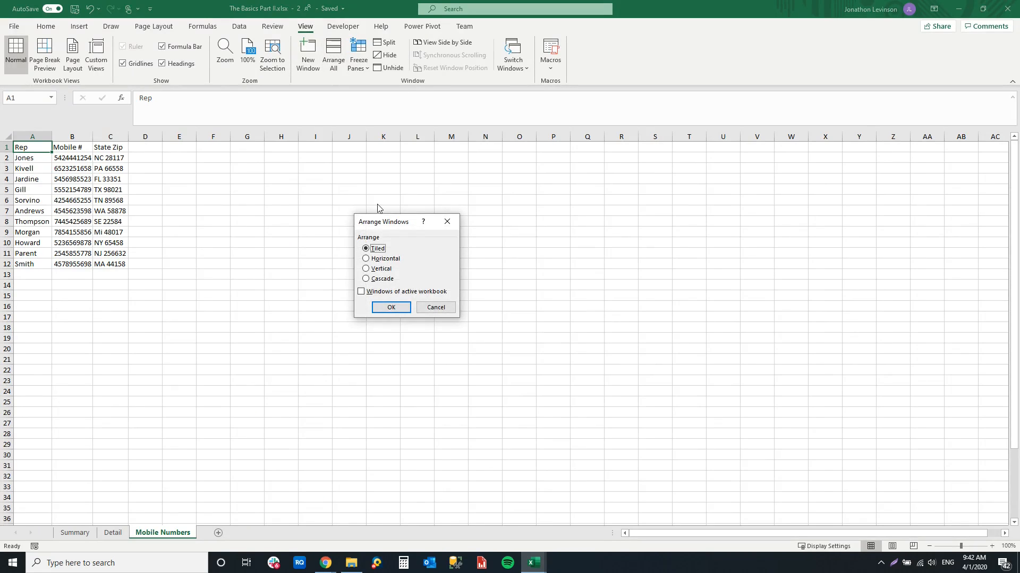
left_click(380, 271)
left_click(384, 309)
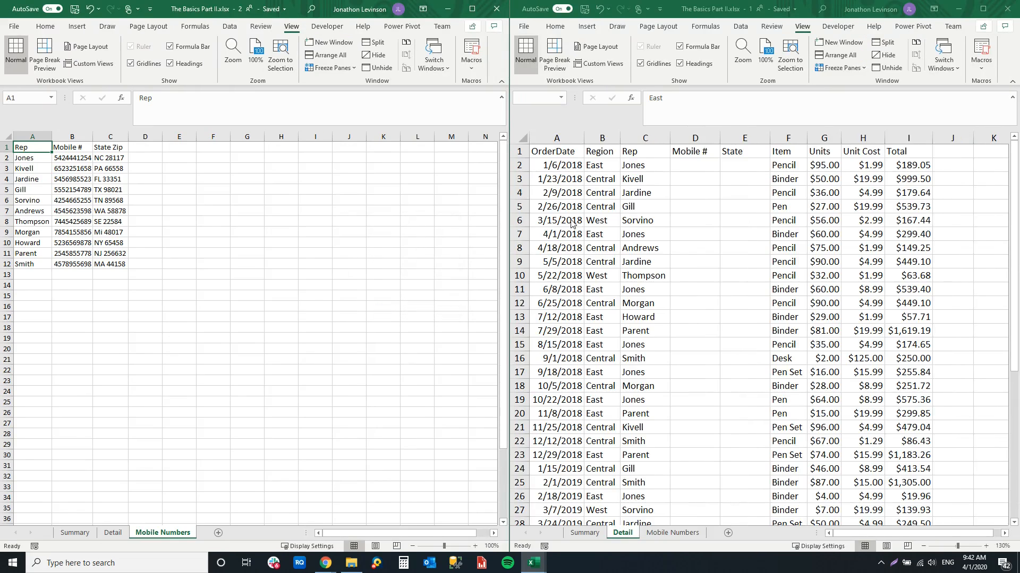
Enter the test text dsdfdf in cell A16 of the Mobile Numbers sheet in the second window
left_click(679, 200)
left_click(667, 428)
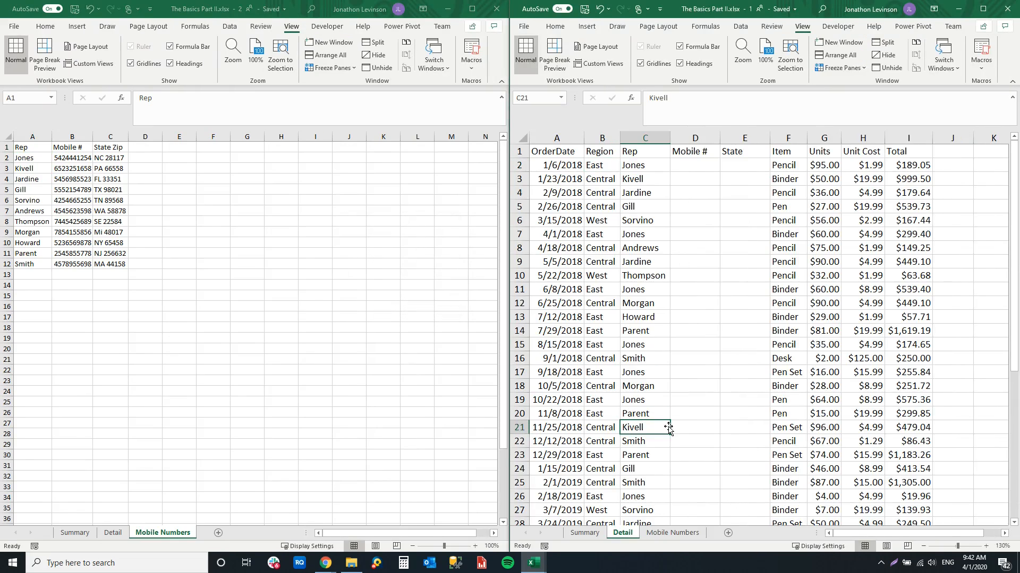
left_click(53, 210)
left_click(34, 305)
type("=dsdfdf")
left_click(170, 317)
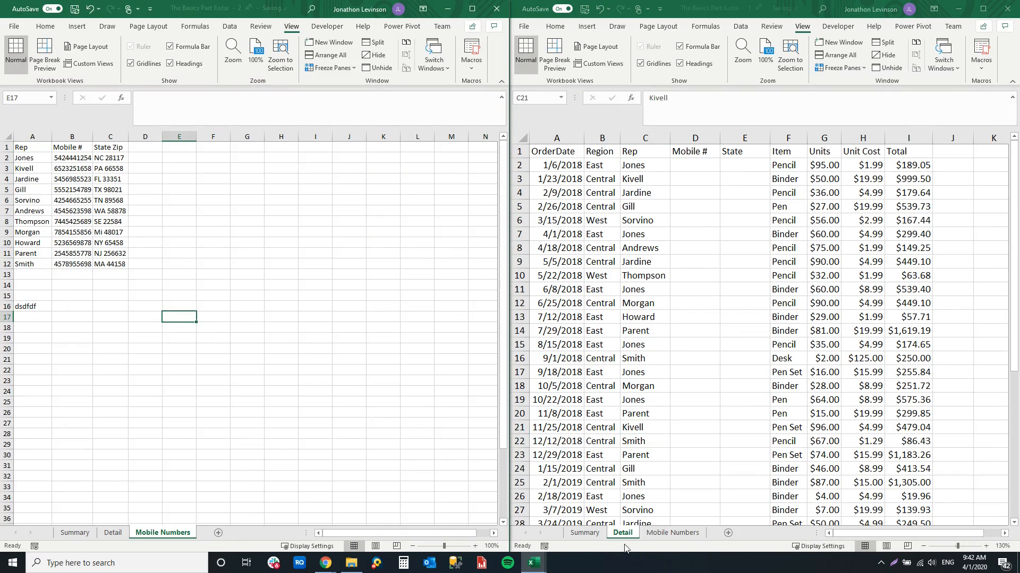
Check the Mobile Numbers sheet in the first window for the test entry and return that window to the Detail sheet
left_click(664, 536)
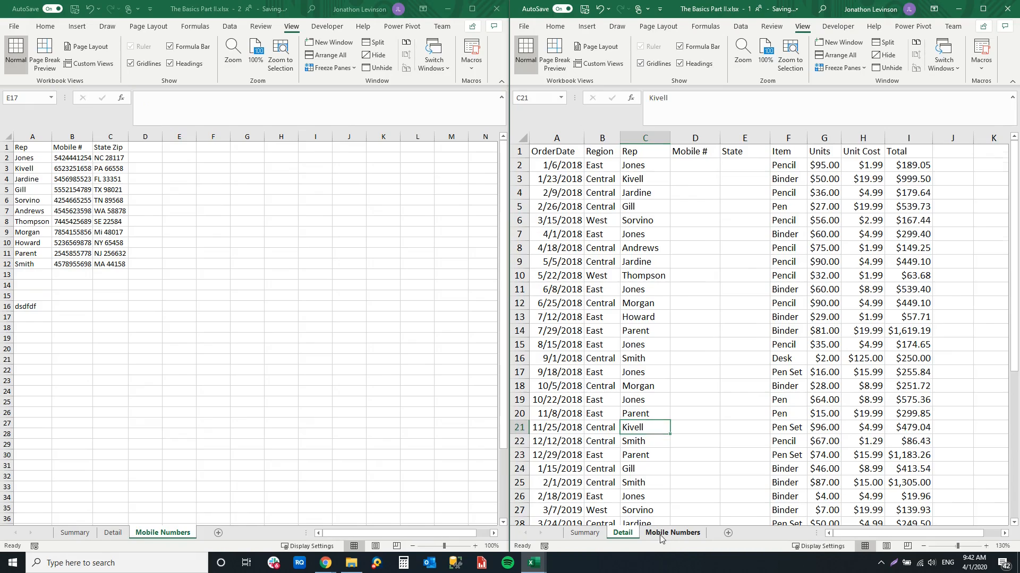
left_click(664, 534)
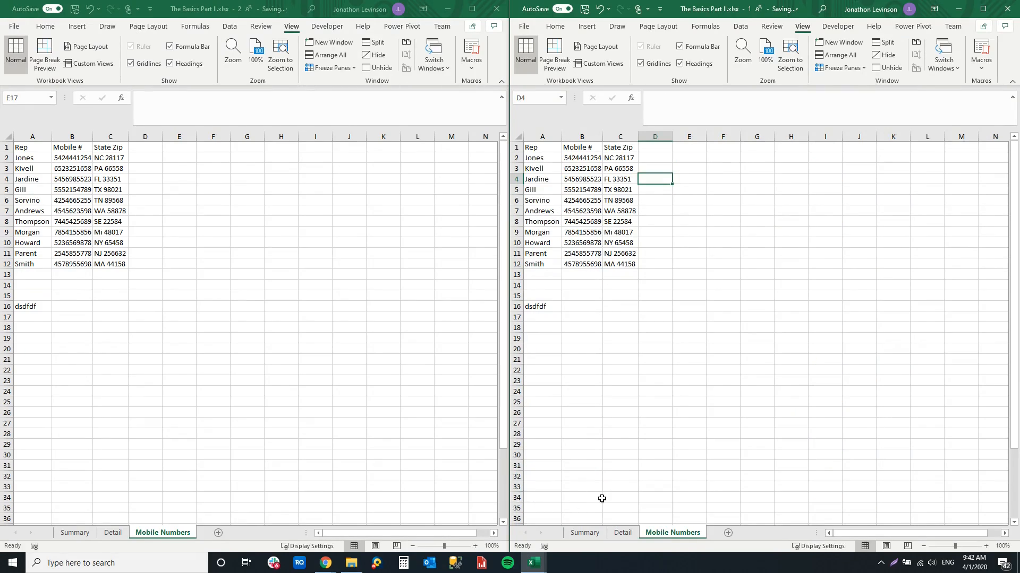
left_click(622, 533)
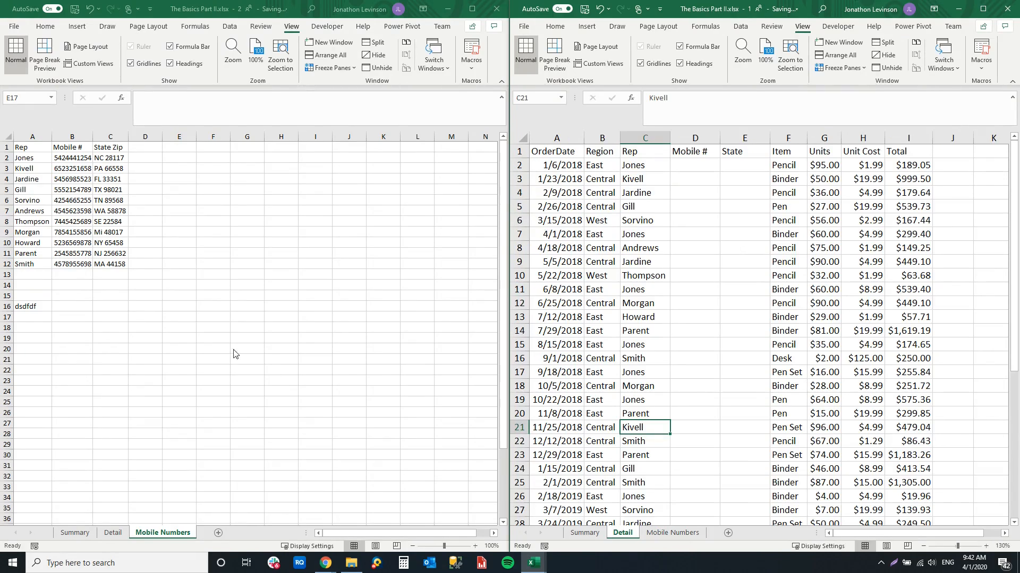
Clear the test entry from cell A16 of the Mobile Numbers sheet and maximize the workbook window showing the Detail sheet
left_click(29, 310)
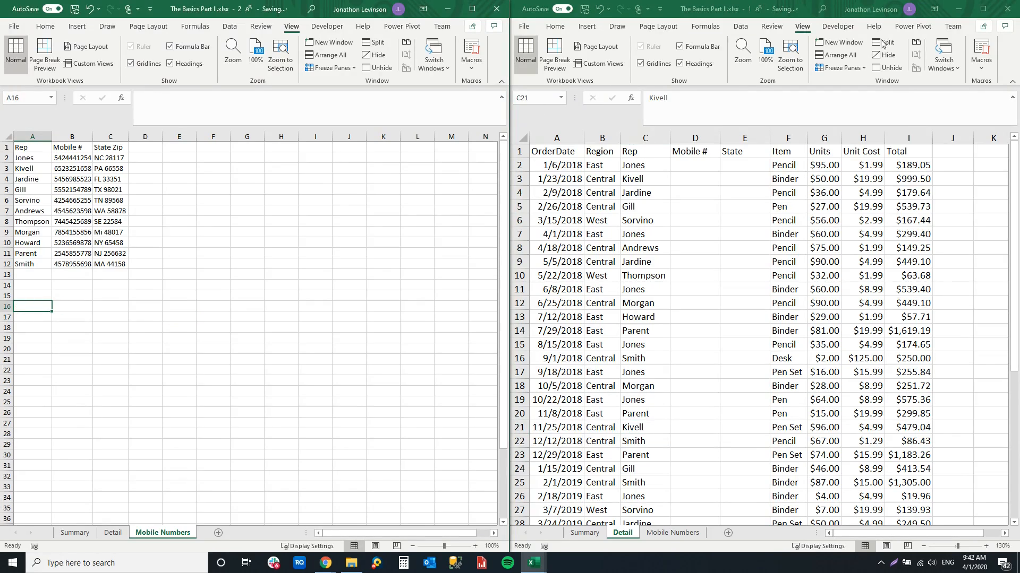
left_click(977, 9)
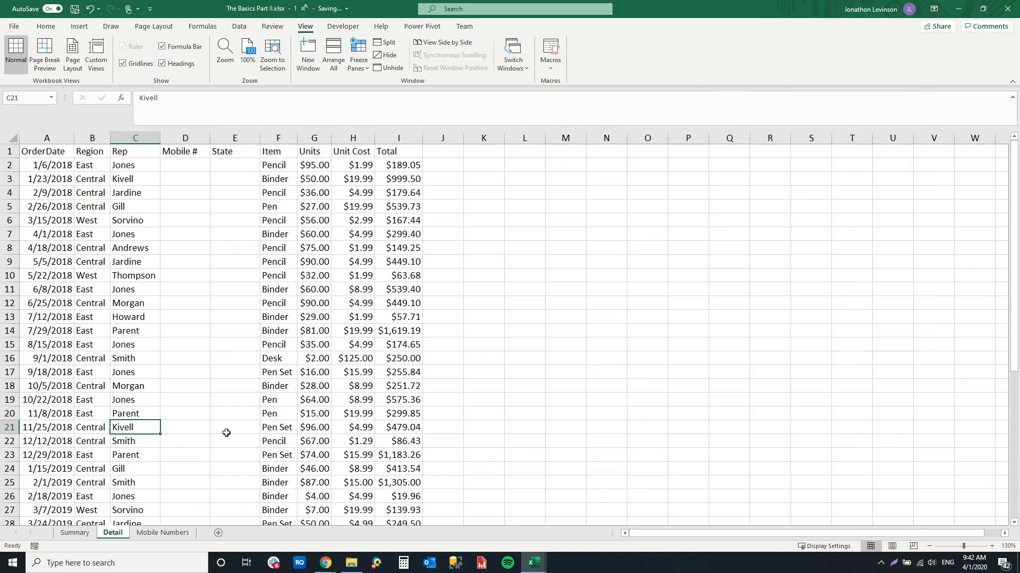
Show the Mobile Numbers sheet and widen its Mobile # and State Zip columns
left_click(170, 533)
left_click(79, 157)
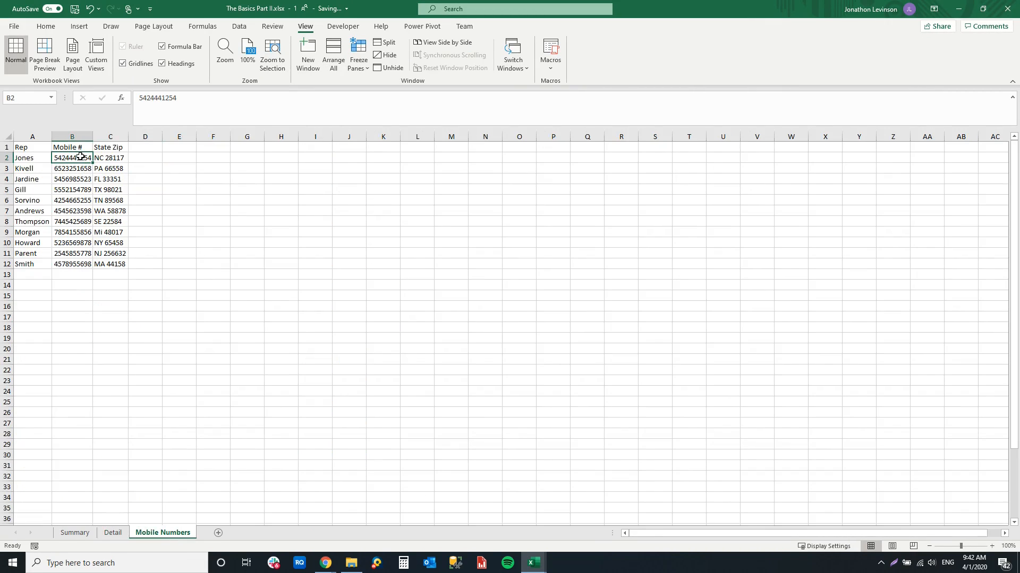
double_click(93, 138)
left_click_drag(142, 137, 156, 137)
Enter the first mobile number with dashes in D2 and Flash Fill the rest of column D in that format
left_click(170, 158)
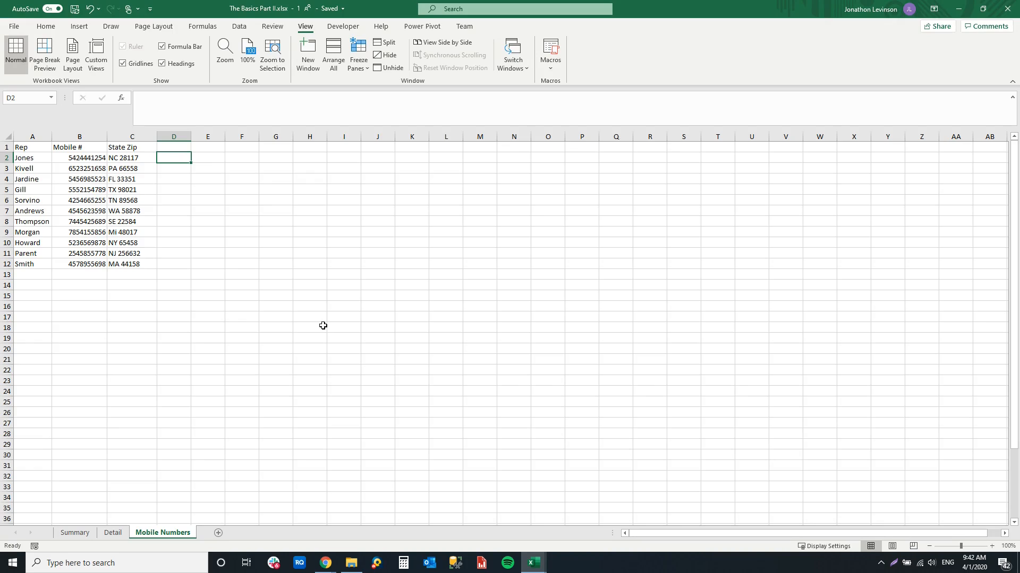
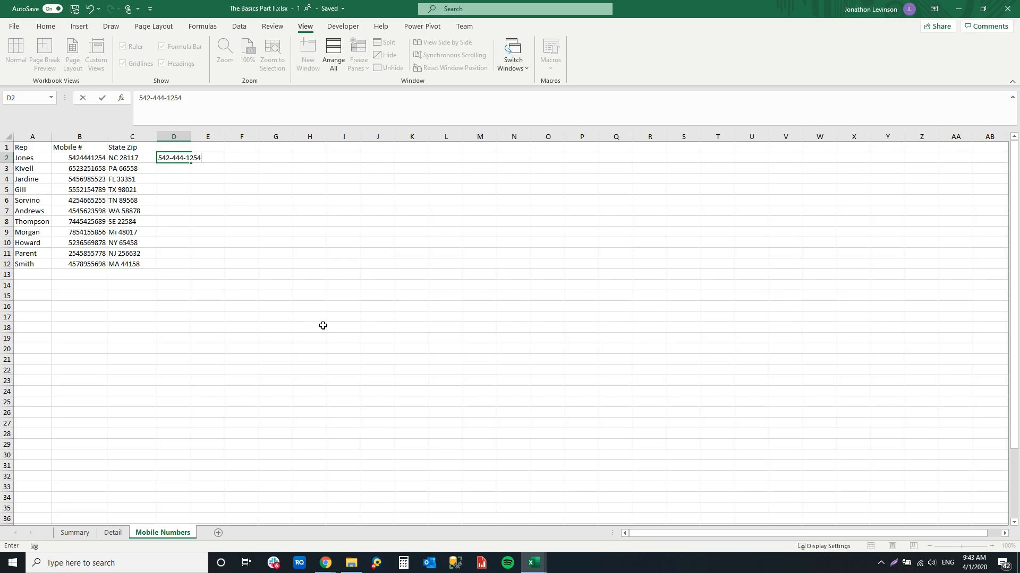
key("Return")
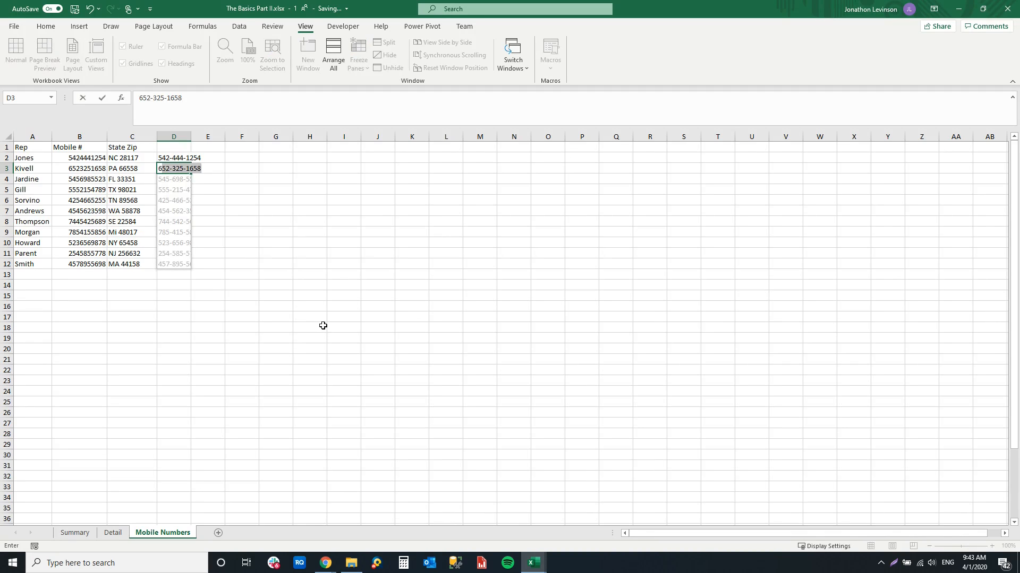
key("Tab")
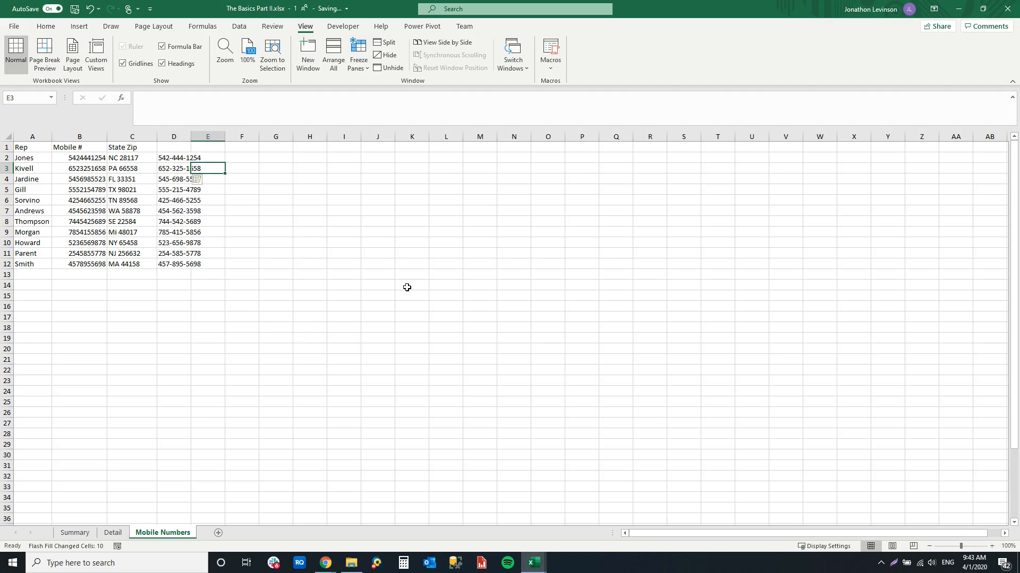
Fit the width of column D to the dashed mobile numbers, leaving its cell contents in place
left_click(199, 253)
left_click(183, 157)
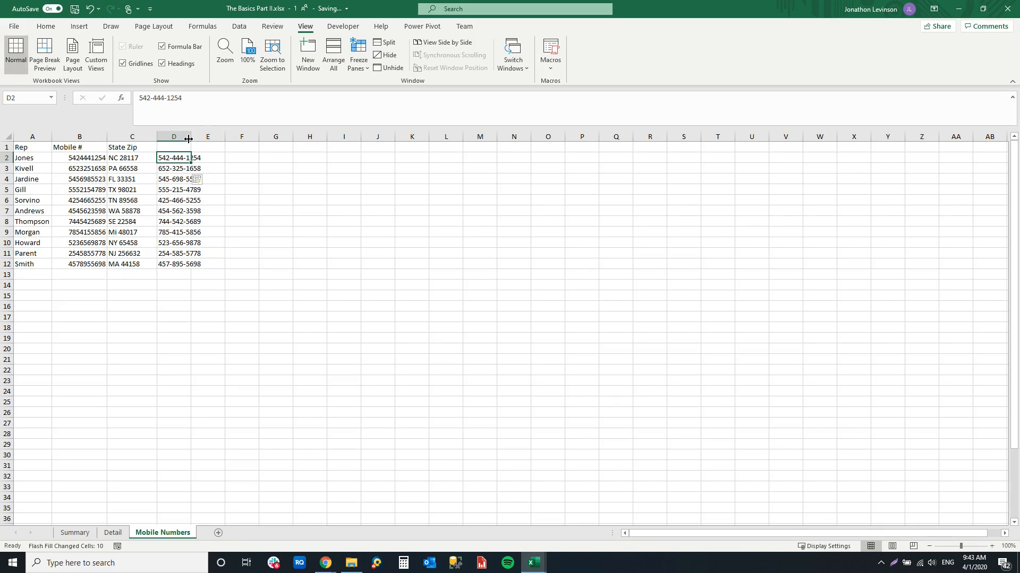
double_click(191, 137)
left_click_drag(191, 165, 189, 178)
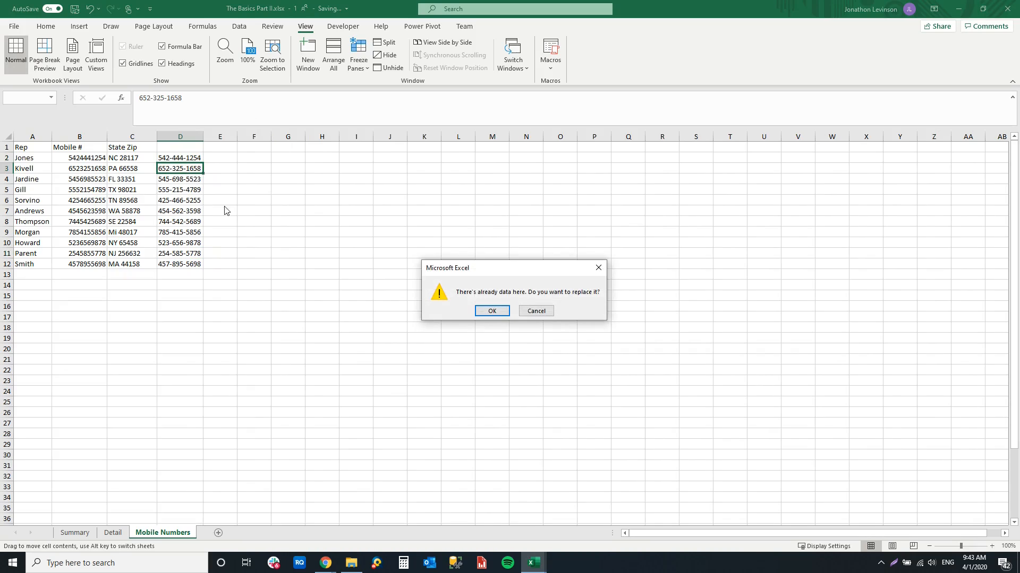
left_click(537, 310)
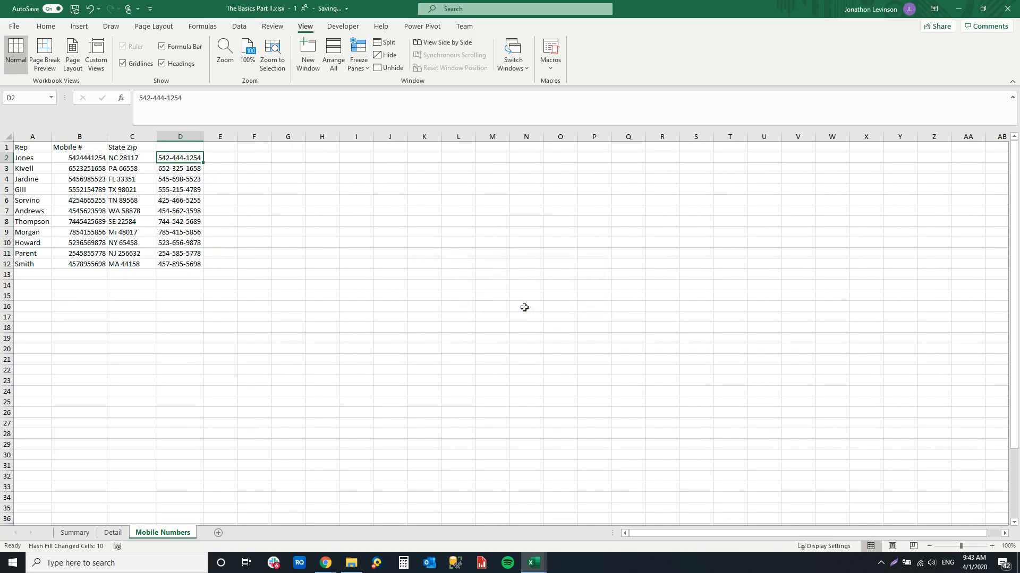
Title column D as Readable Mobile # in cell D1 and fit the column width to the header
left_click(183, 147)
type("Readable Mobile")
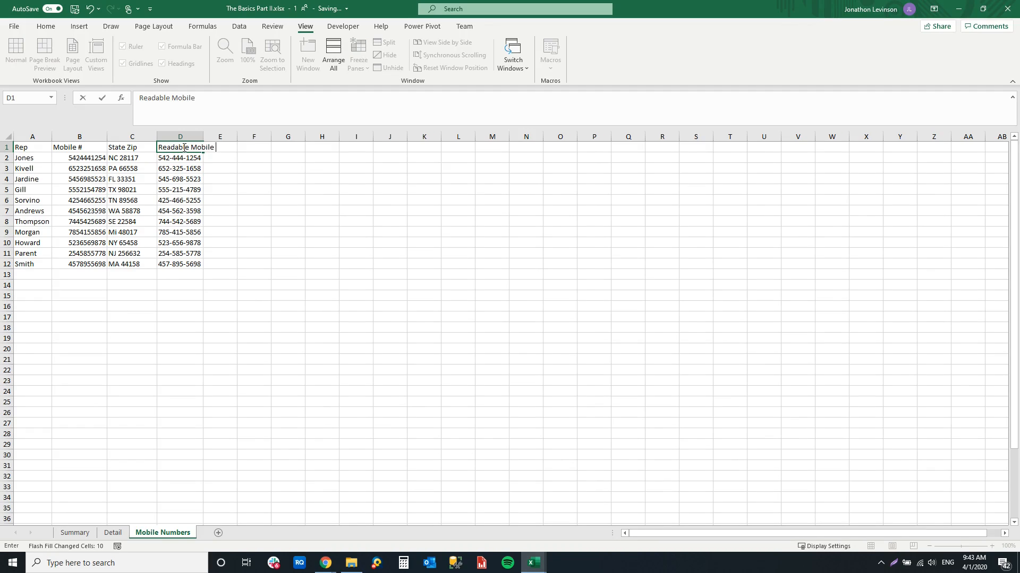
key("Return")
double_click(203, 137)
Move the Readable Mobile # column between the Mobile # and State Zip columns
right_click(204, 137)
left_click(218, 147)
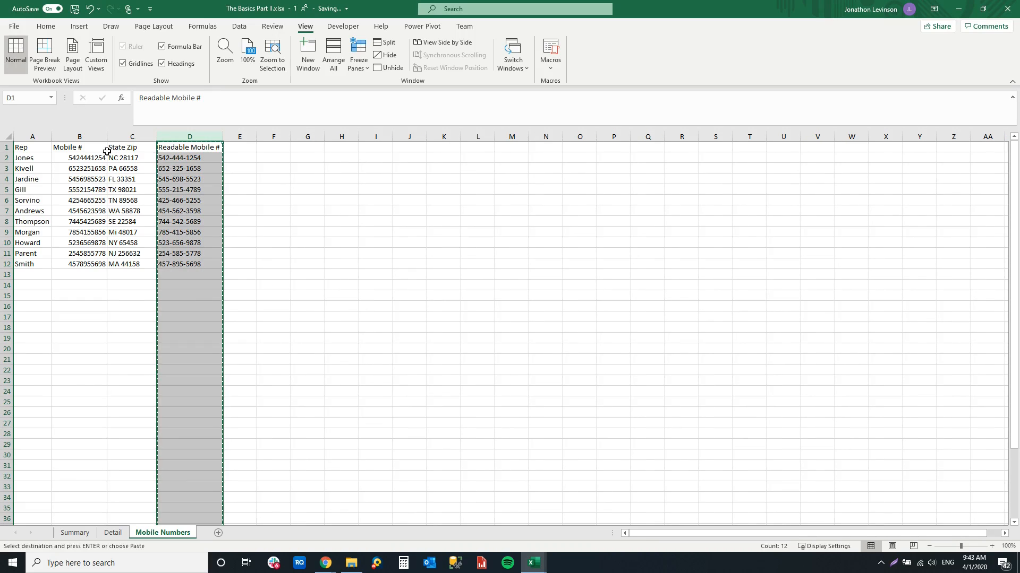
left_click(121, 134)
right_click(122, 135)
left_click(157, 223)
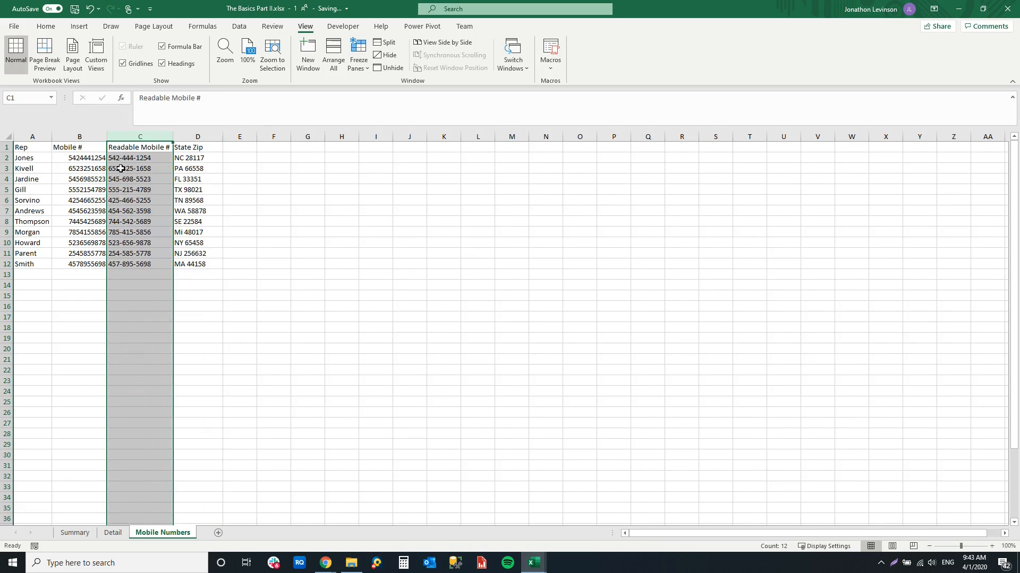
left_click(127, 158)
left_click(182, 167)
Split the State Zip column into separate columns with Text to Columns, using Delimited data and Space as the only delimiter
left_click(203, 134)
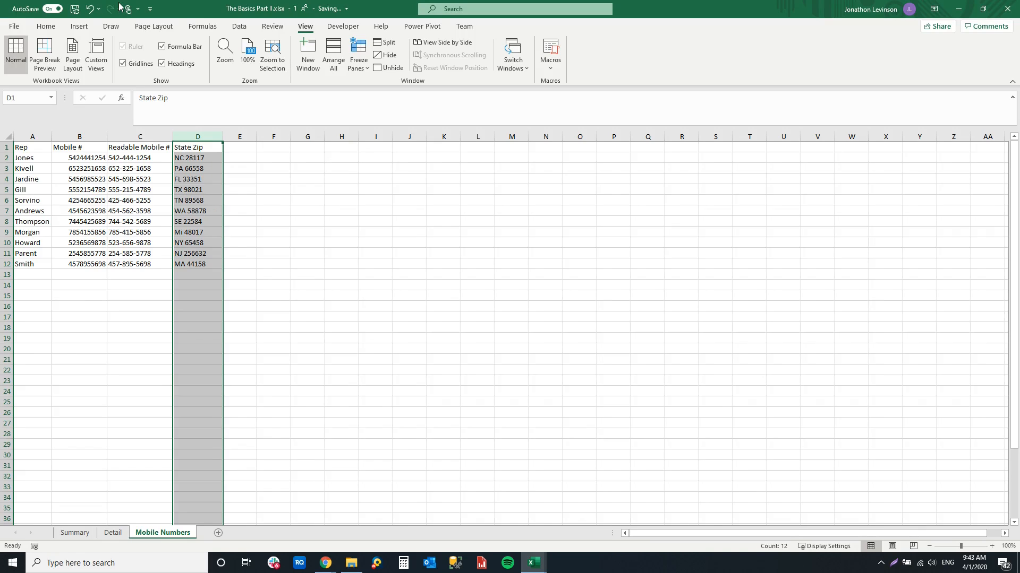
left_click(238, 27)
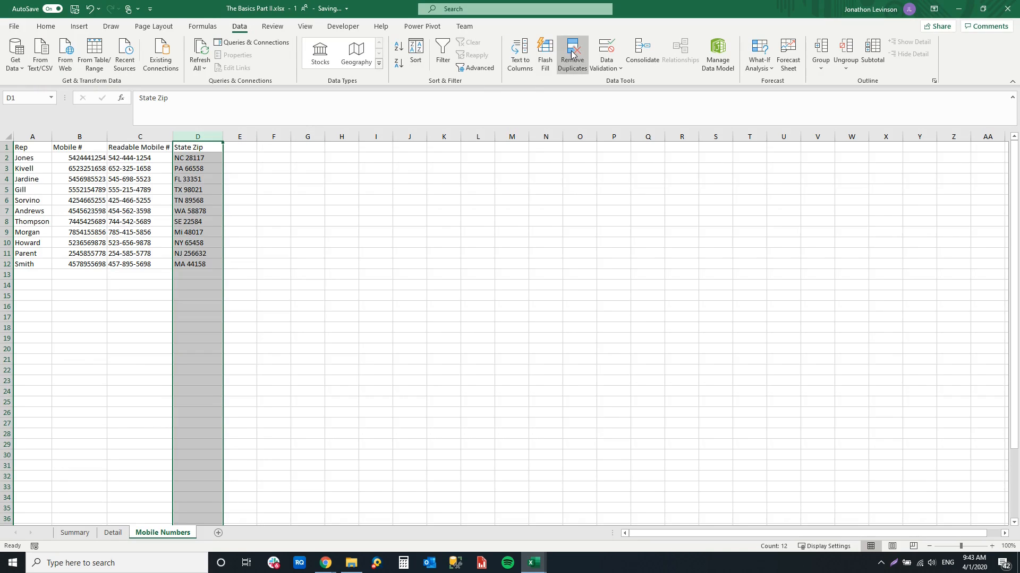
left_click(519, 68)
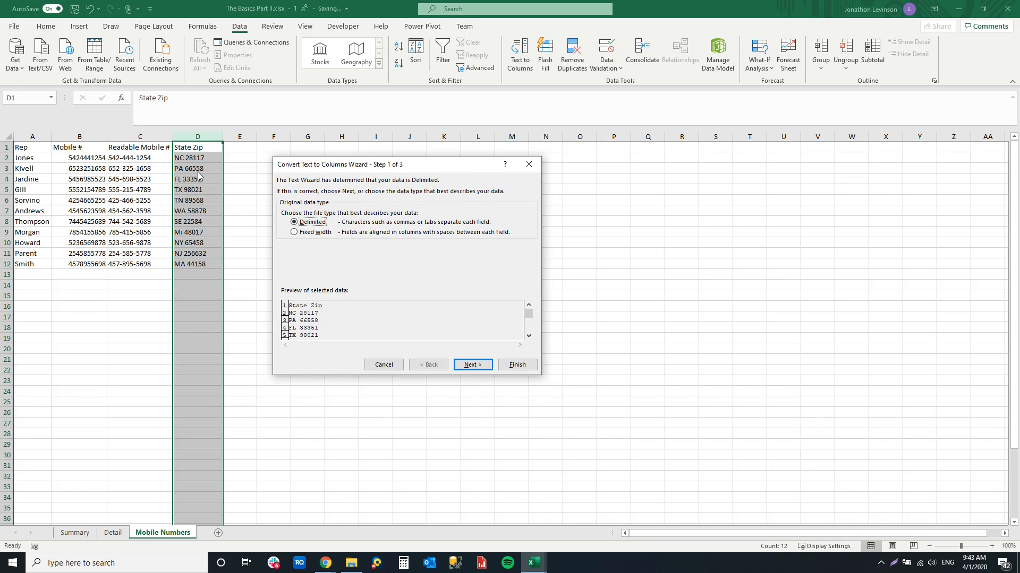
left_click(470, 365)
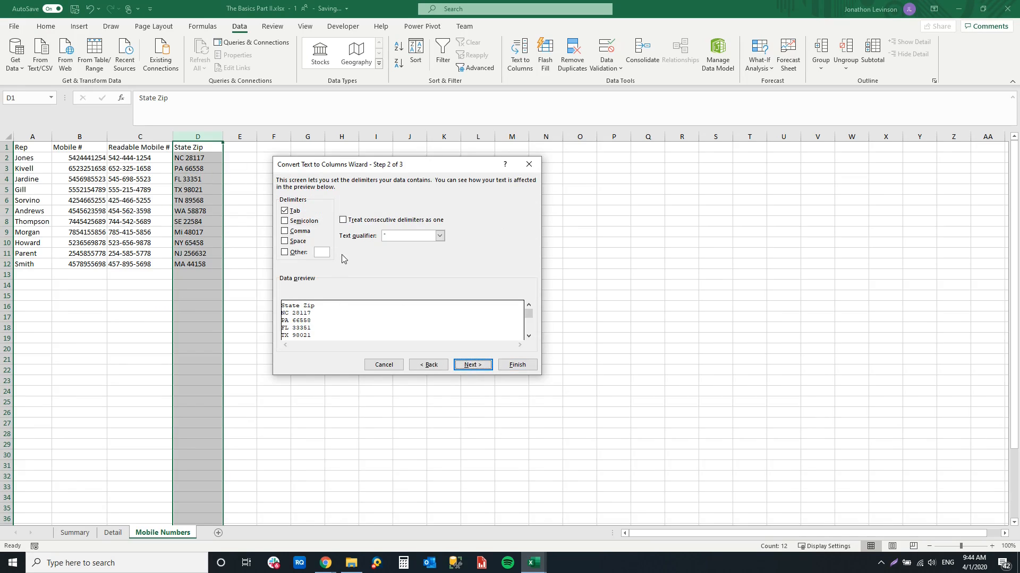
left_click(285, 211)
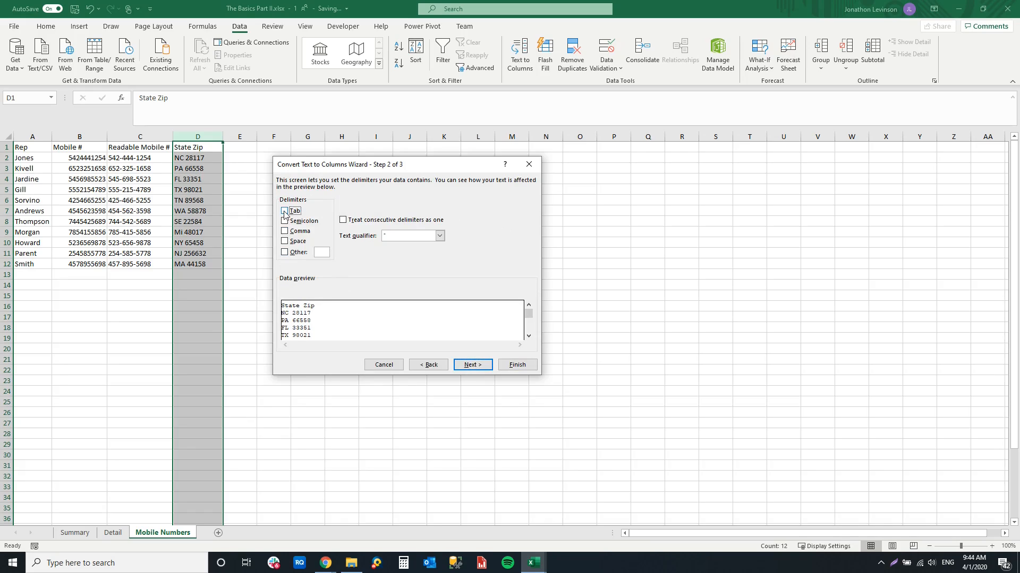
left_click(284, 241)
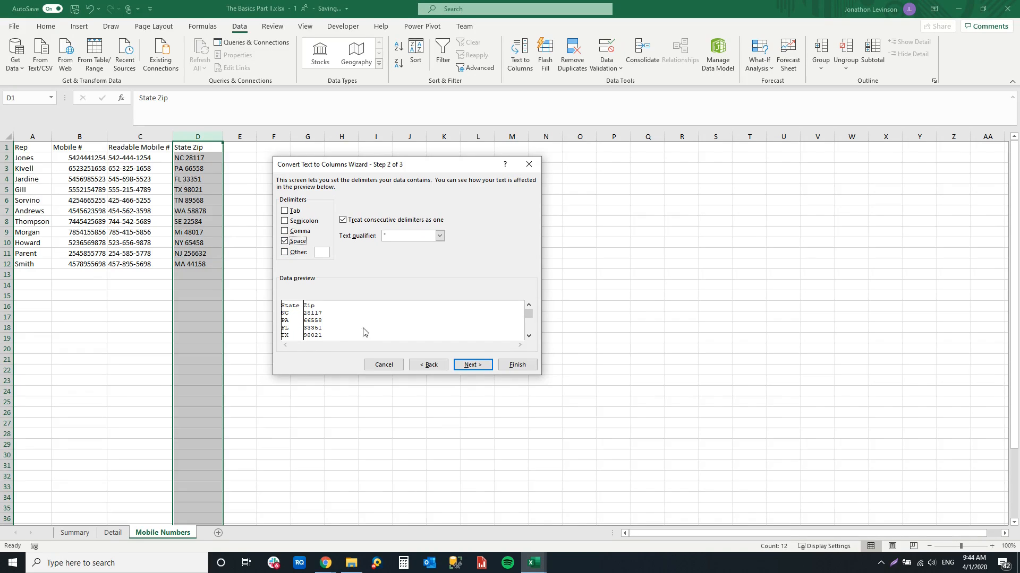
left_click(477, 366)
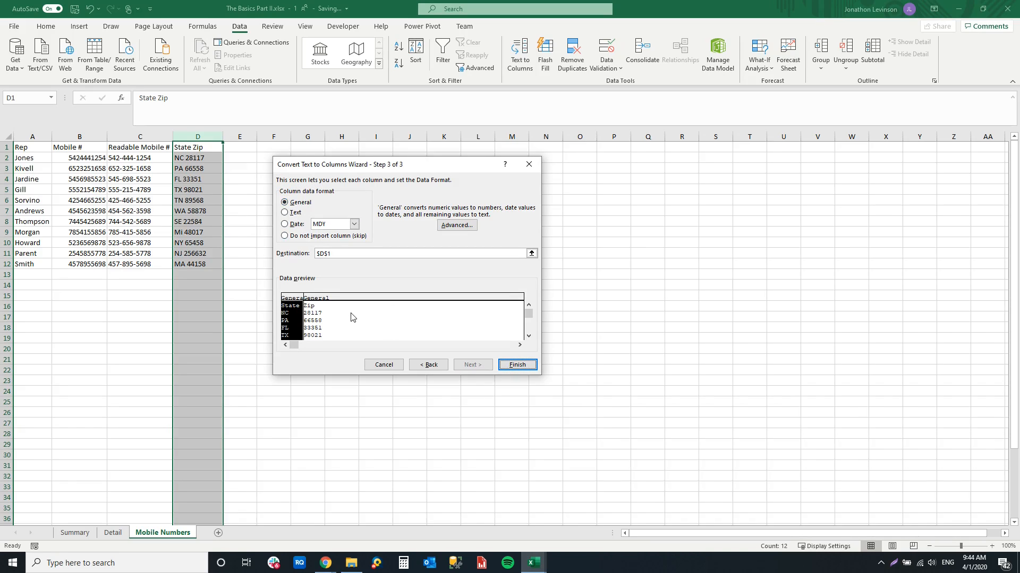
left_click(516, 365)
left_click(209, 166)
left_click_drag(201, 136, 240, 140)
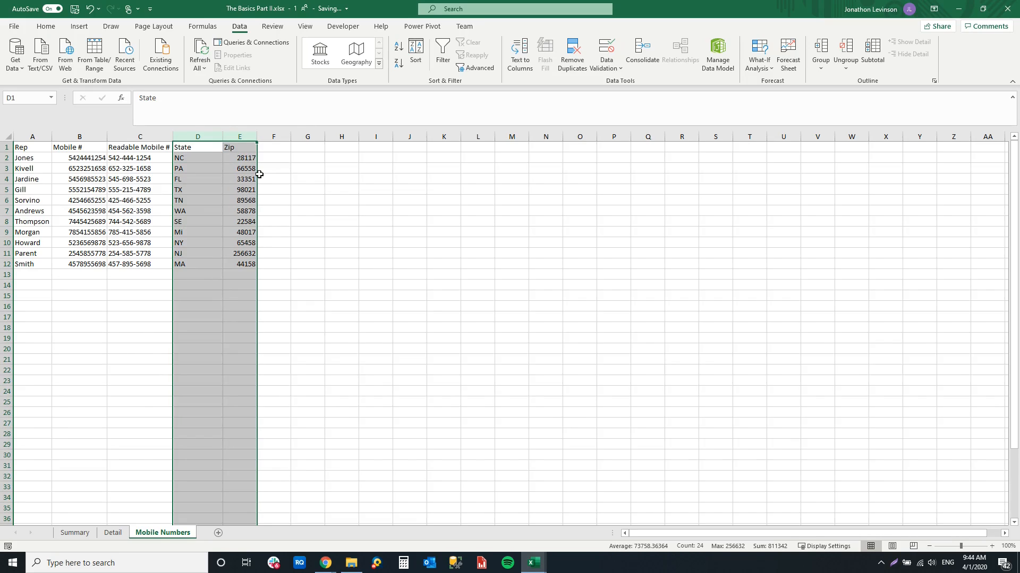
left_click(234, 165)
left_click(211, 136)
left_click_drag(245, 136, 378, 145)
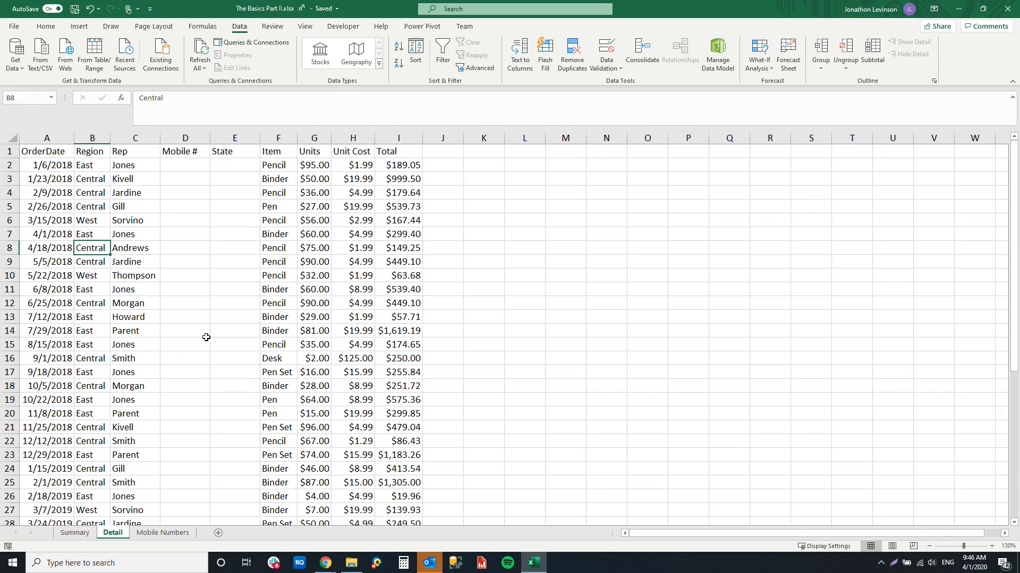
Copy the Rep column of the Detail sheet into column A of a new worksheet
left_click(137, 135)
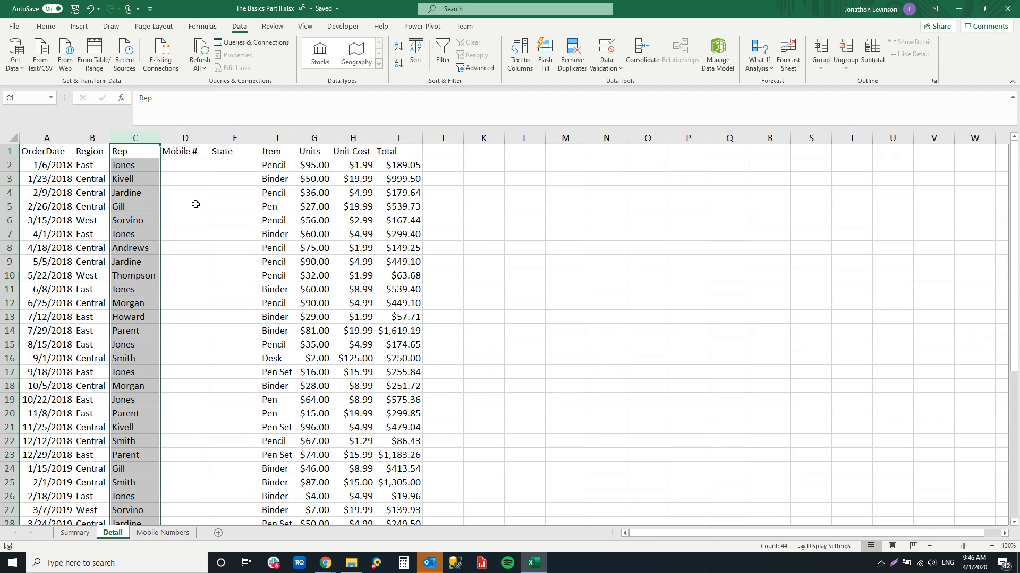
key("ctrl+c")
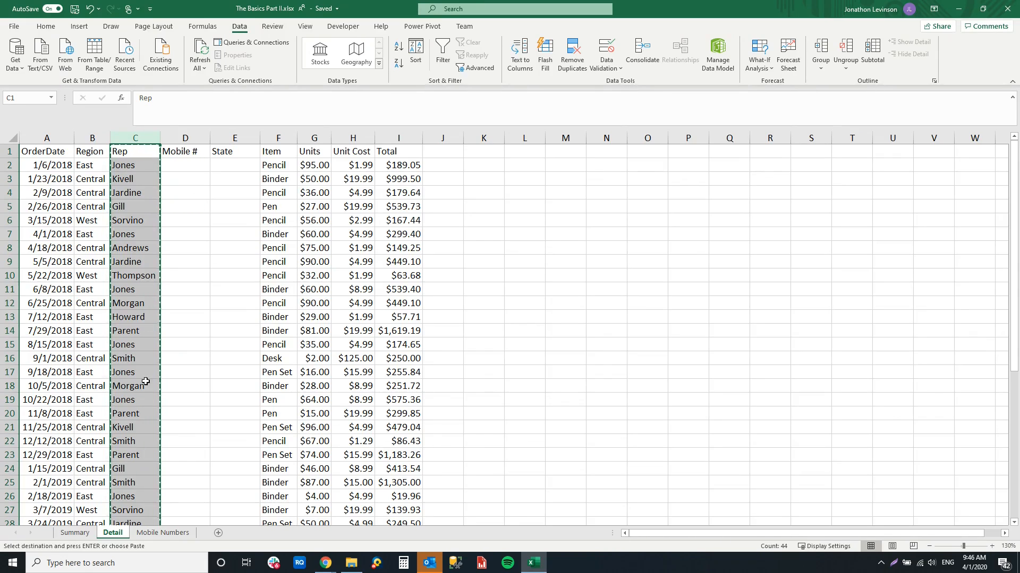
left_click(218, 533)
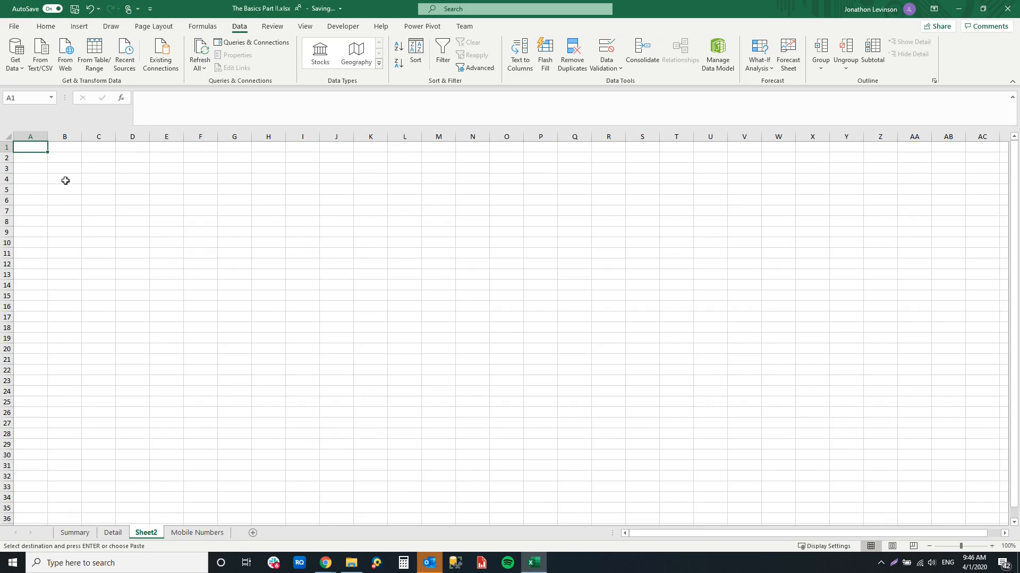
key("ctrl+v")
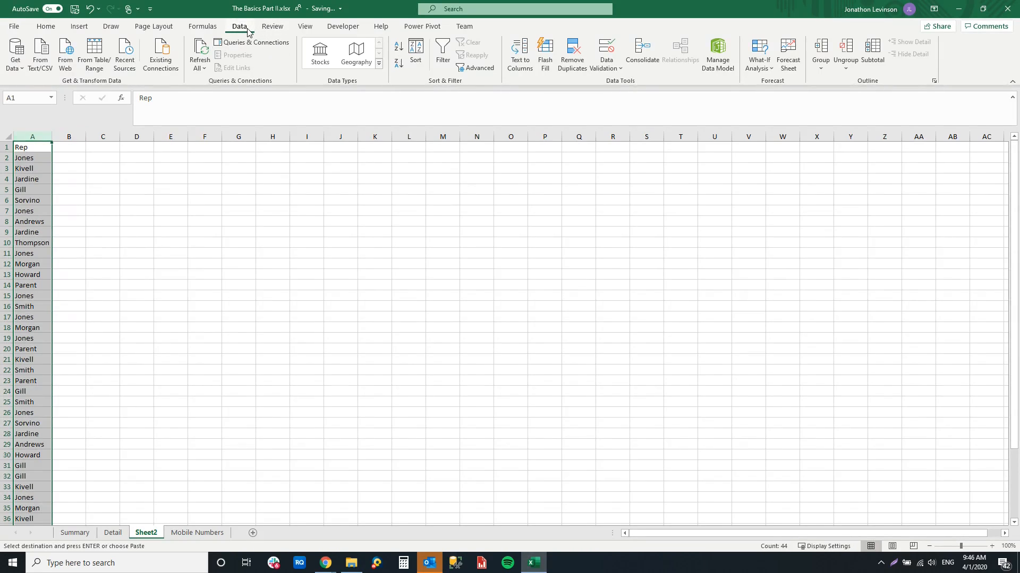
Remove the duplicate values from the copied Rep list in column A of the new worksheet
left_click(570, 73)
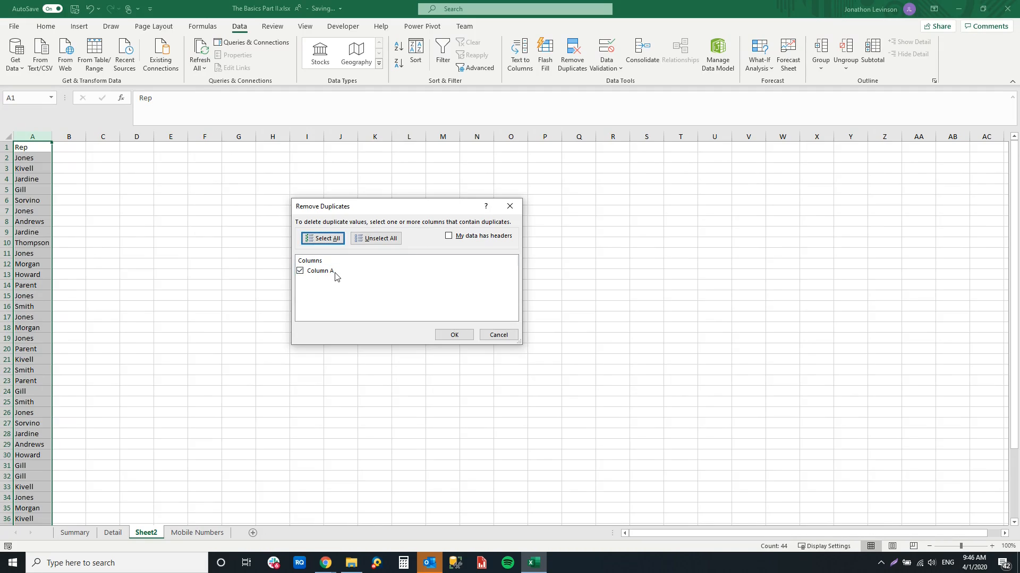
left_click(454, 334)
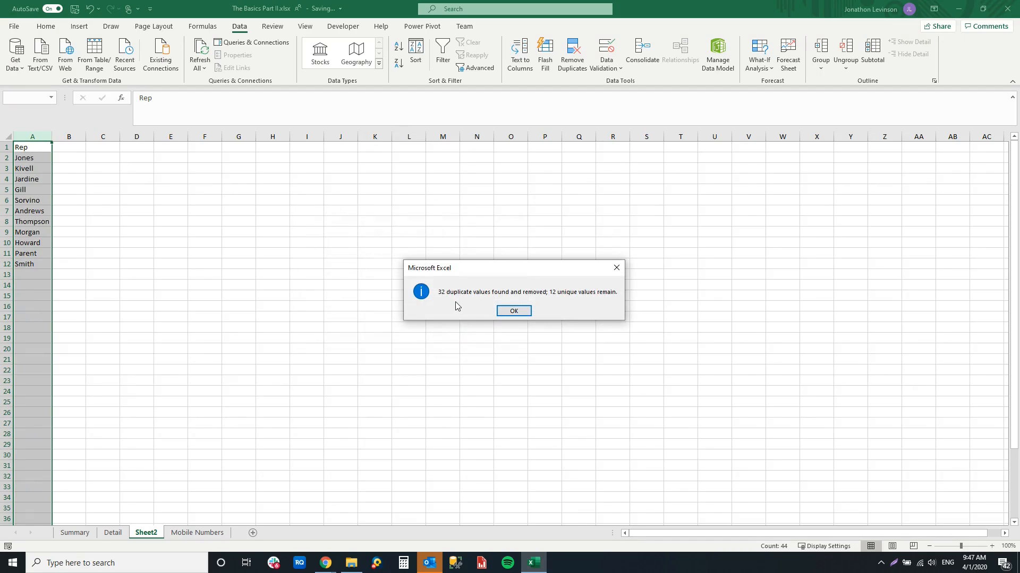
left_click(514, 312)
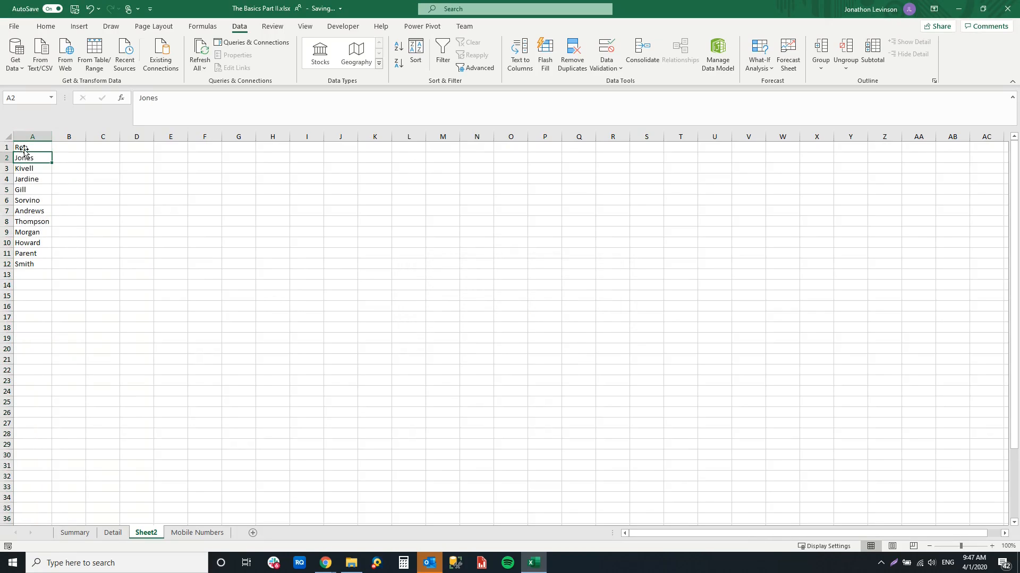